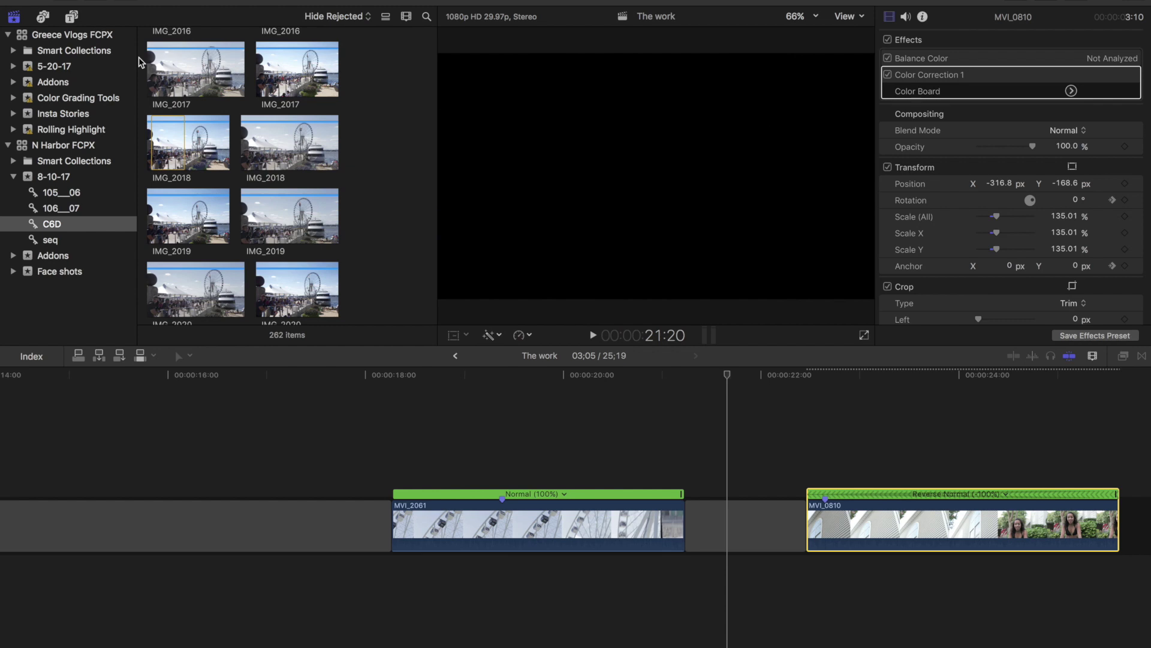
- Move the playhead to a frame inside the MVI_2061 ferris wheel clip
{"action": "left_click", "coordinate": [402, 457]}
{"action": "left_click_drag", "start_coordinate": [401, 378], "coordinate": [445, 396]}
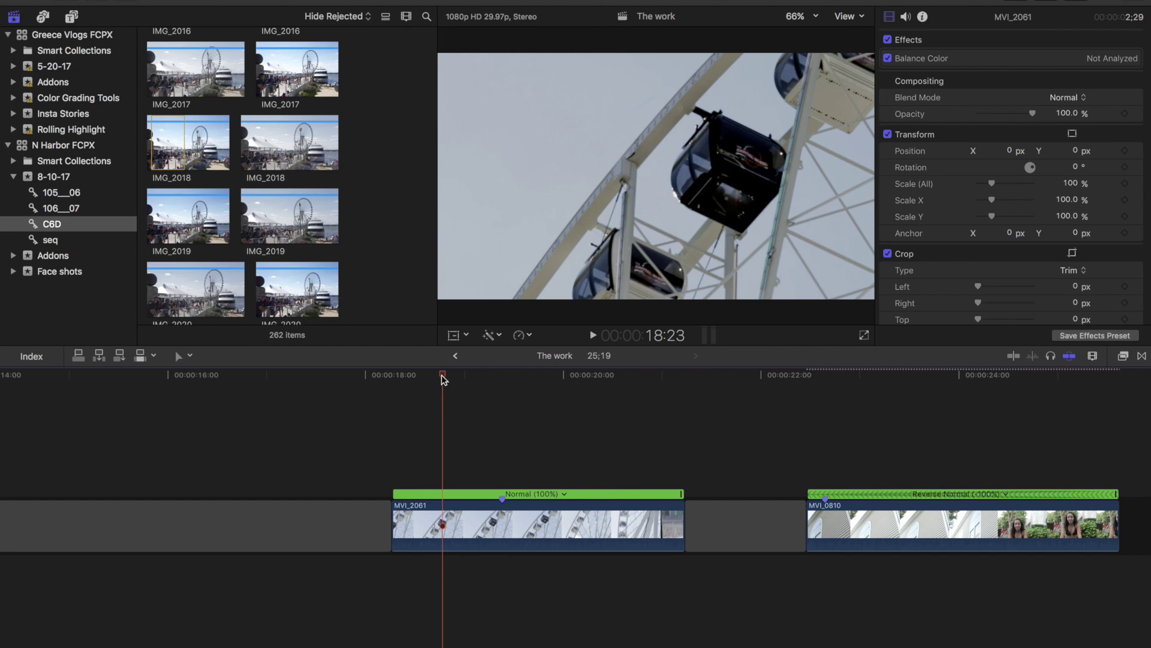
{"action": "left_click", "coordinate": [840, 428]}
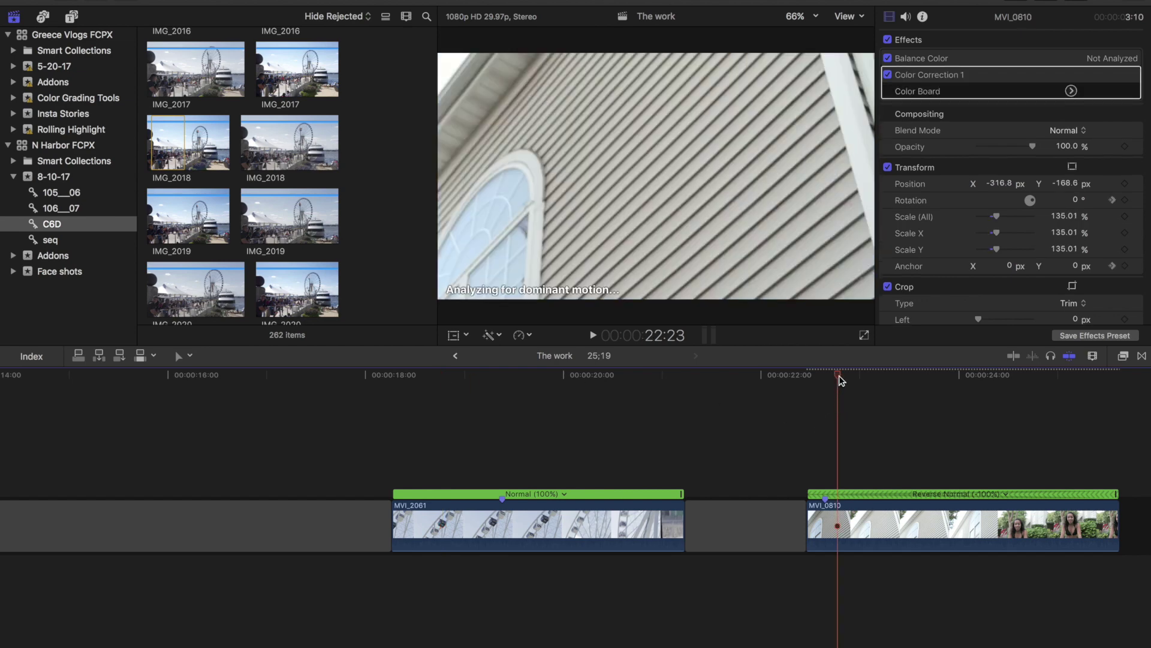
{"action": "left_click_drag", "start_coordinate": [837, 376], "coordinate": [1058, 391]}
{"action": "left_click", "coordinate": [410, 378]}
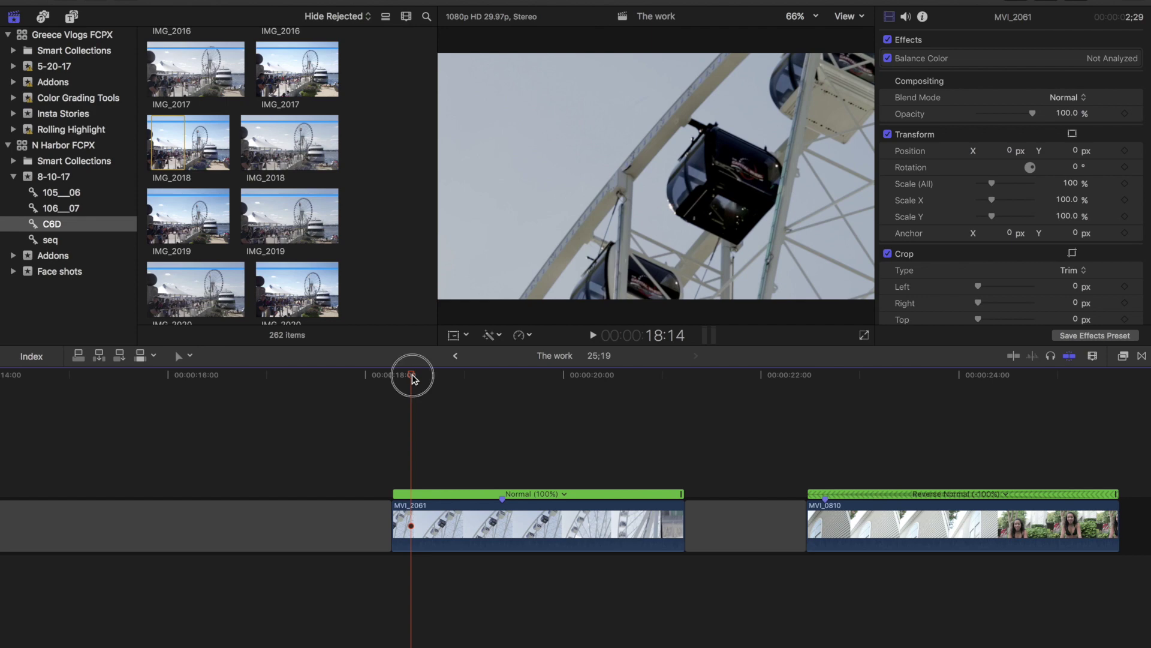
{"action": "left_click_drag", "start_coordinate": [412, 376], "coordinate": [845, 400]}
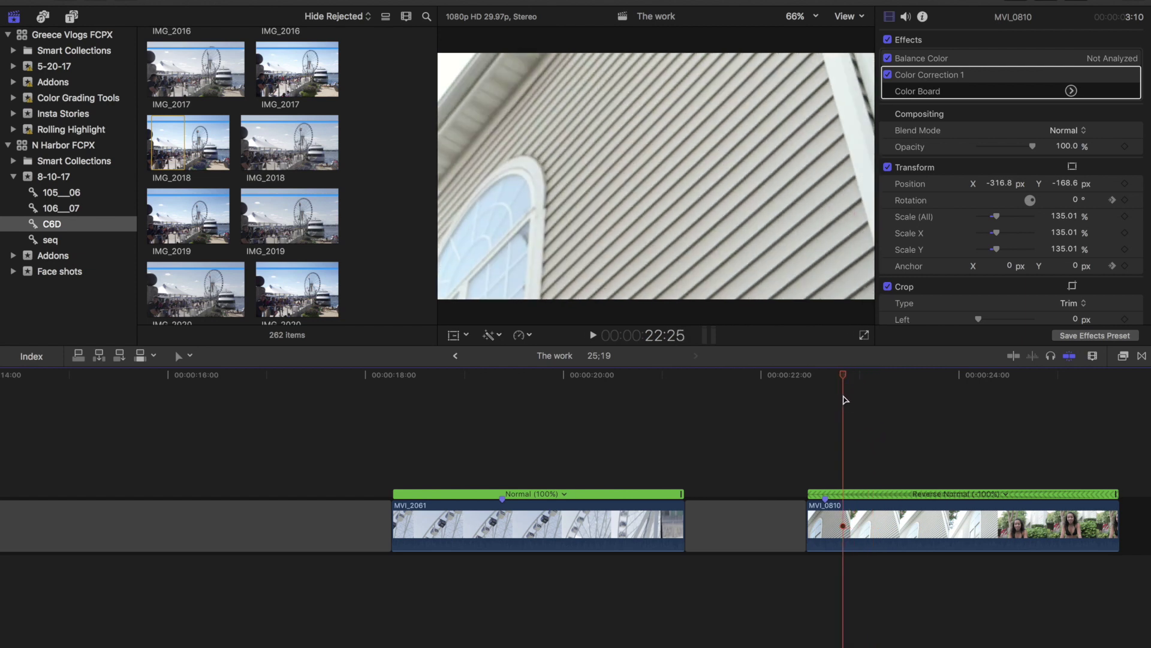
{"action": "left_click_drag", "start_coordinate": [846, 375], "coordinate": [1061, 399]}
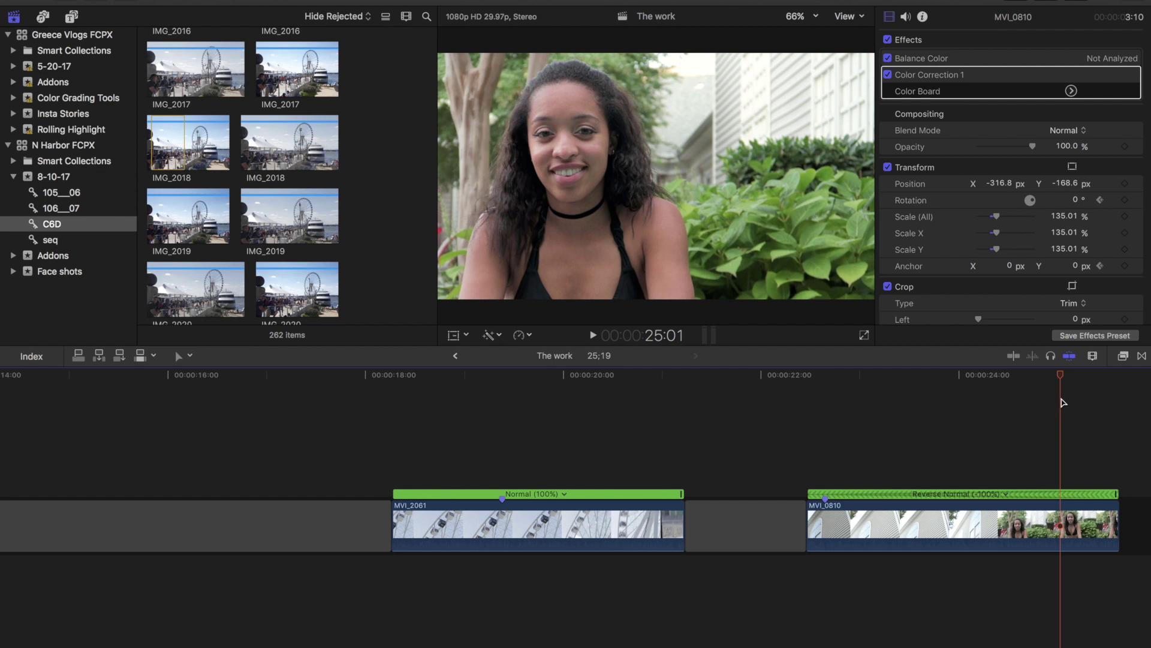
{"action": "left_click", "coordinate": [1027, 376]}
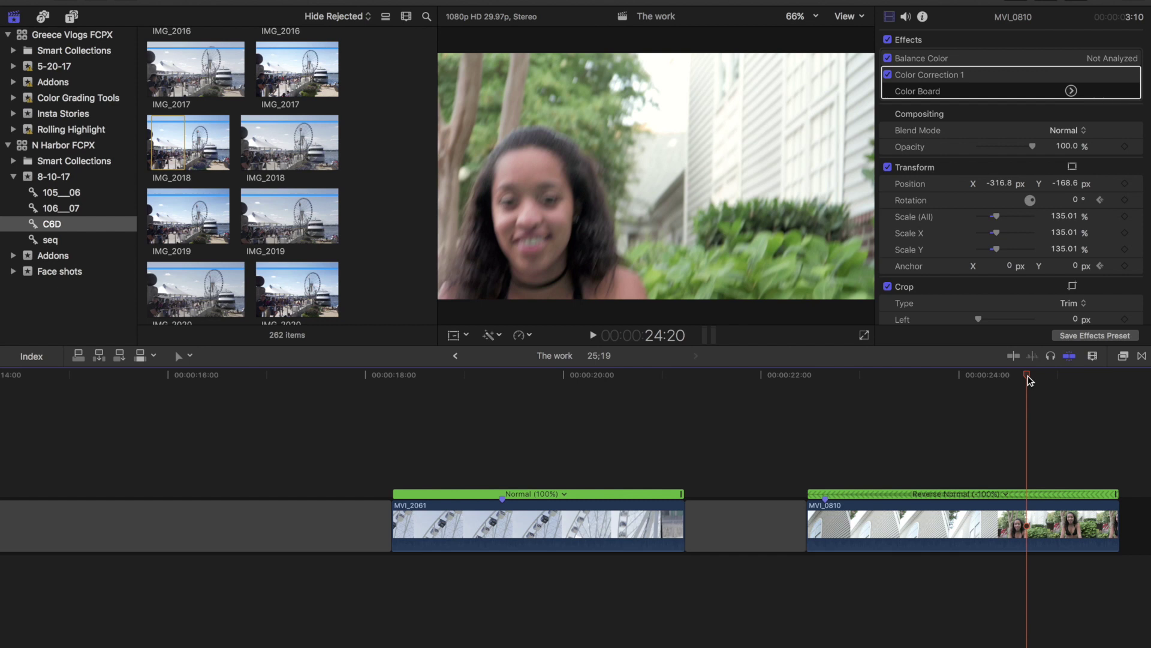
{"action": "left_click", "coordinate": [391, 376]}
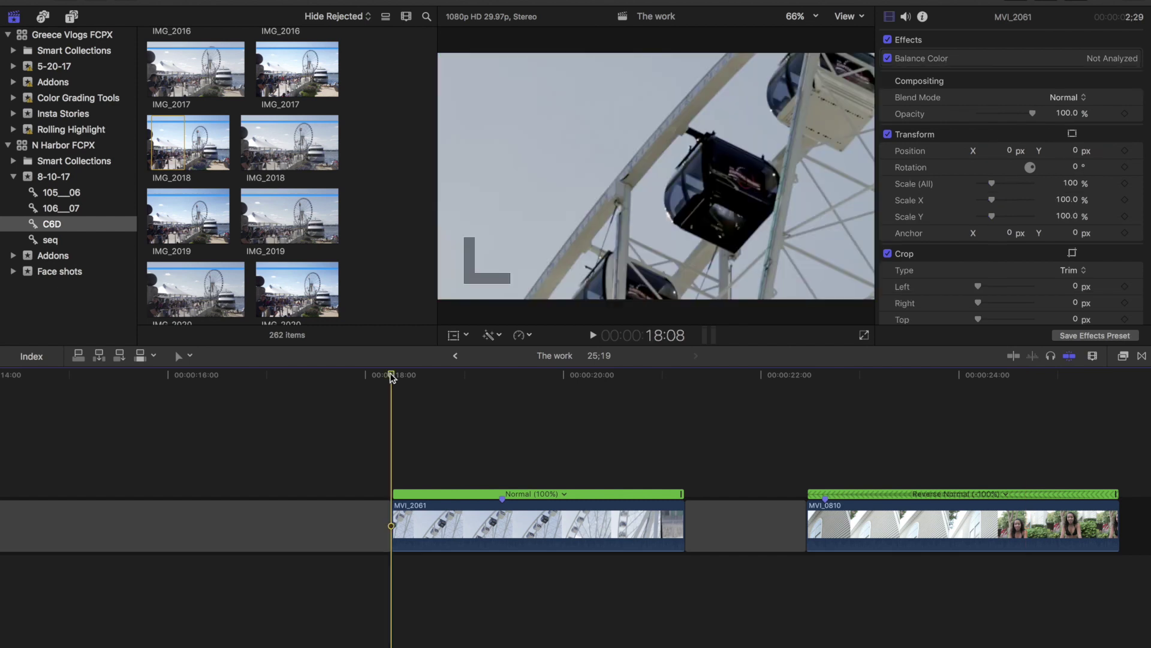
- Scrub to the trim point in MVI_0810 and trim its start to the playhead
{"action": "left_click_drag", "start_coordinate": [391, 375], "coordinate": [684, 444]}
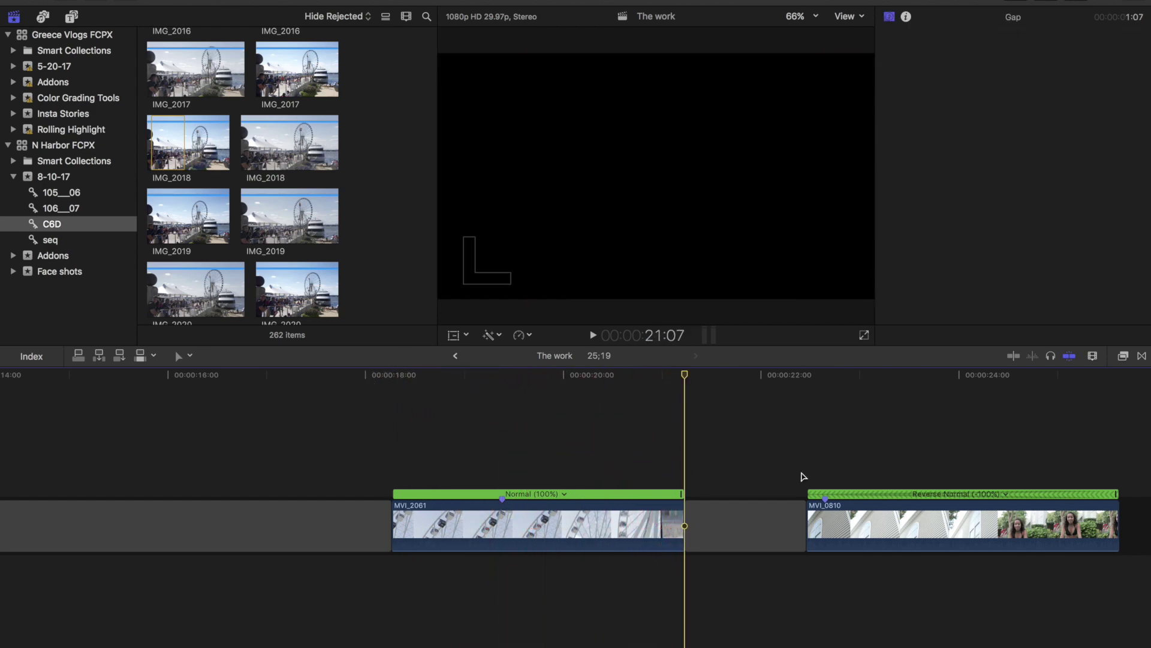
{"action": "left_click", "coordinate": [805, 376]}
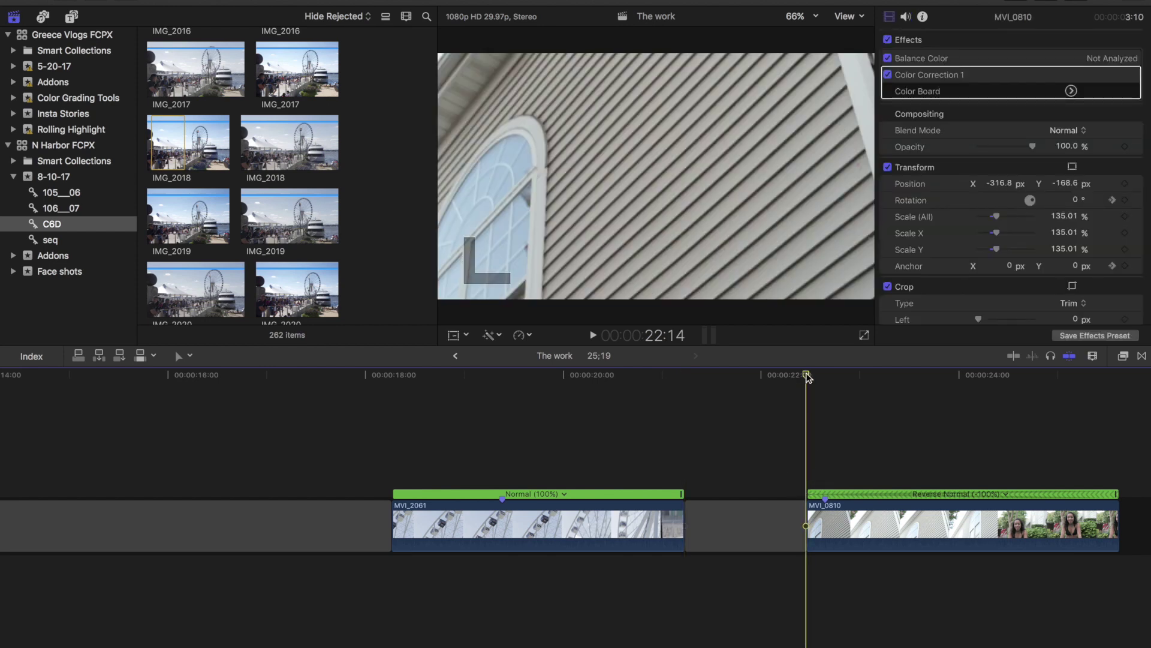
{"action": "left_click_drag", "start_coordinate": [808, 376], "coordinate": [955, 396]}
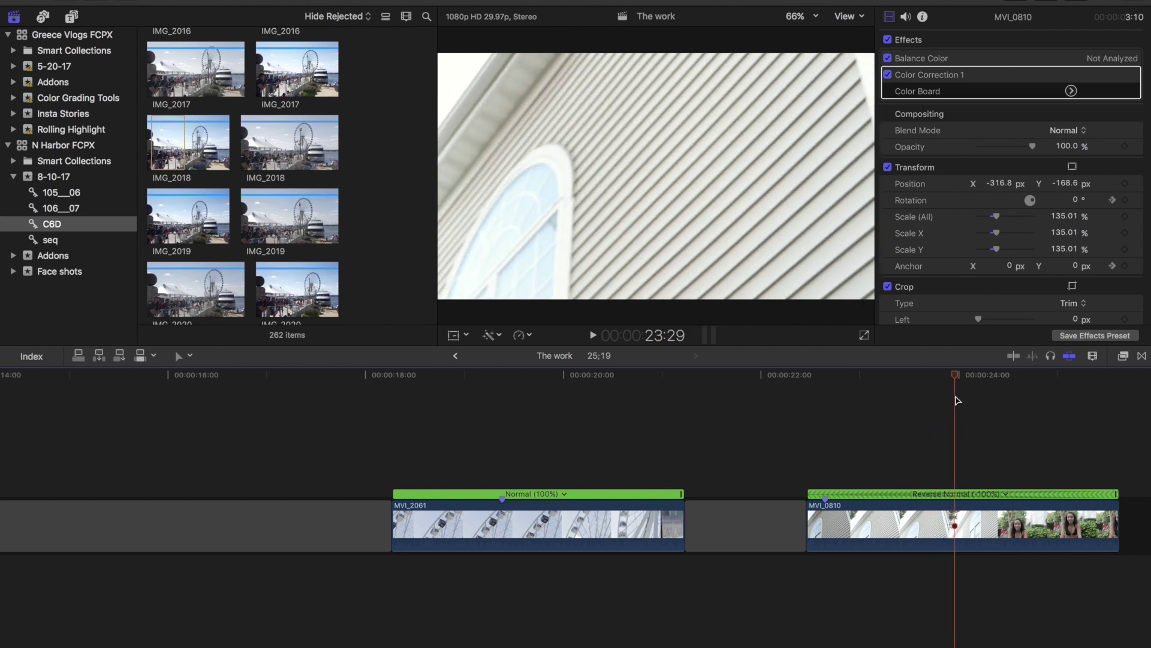
{"action": "mouse_move", "coordinate": [807, 517]}
{"action": "left_mouse_down"}
{"action": "mouse_move", "coordinate": [993, 509]}
{"action": "mouse_move", "coordinate": [800, 513]}
{"action": "left_mouse_up"}
{"action": "left_click", "coordinate": [1003, 509]}
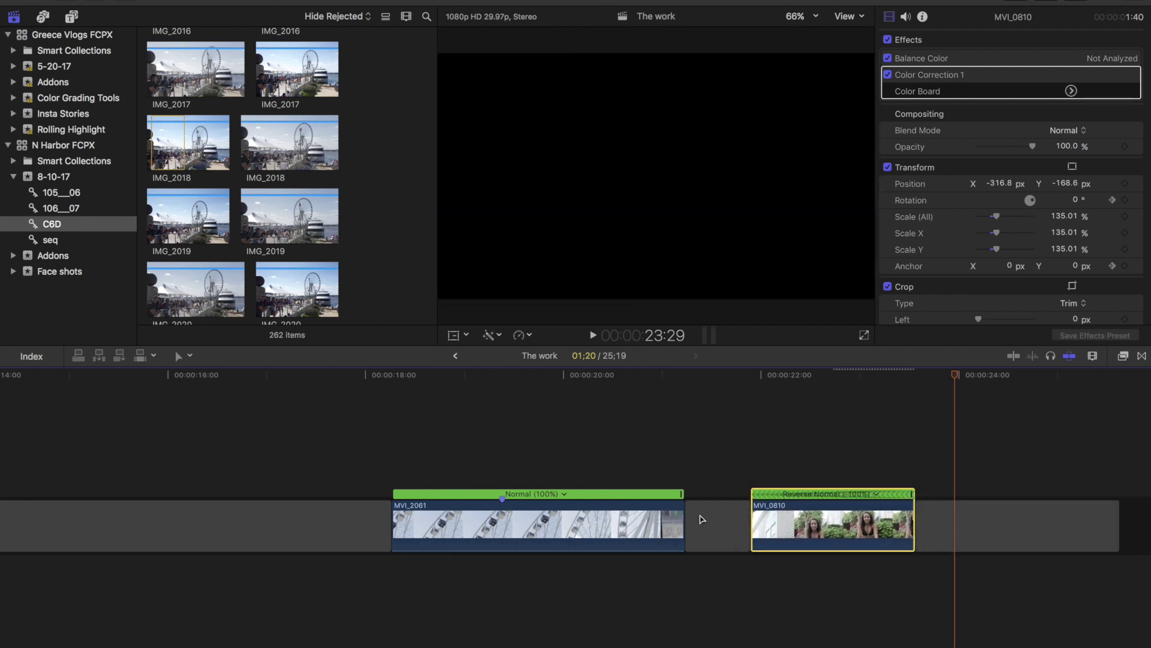
- Delete the gap between the clips and preview the ferris wheel clip up to the cut
{"action": "left_click", "coordinate": [701, 521]}
{"action": "key", "text": "Delete"}
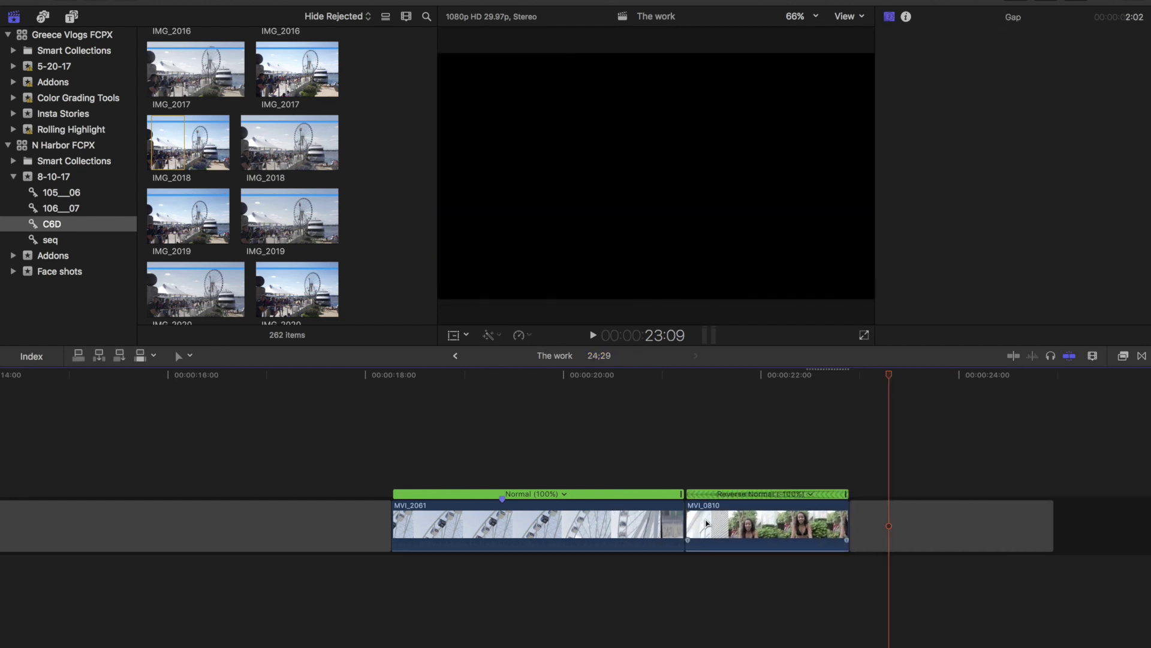
{"action": "left_click", "coordinate": [394, 471]}
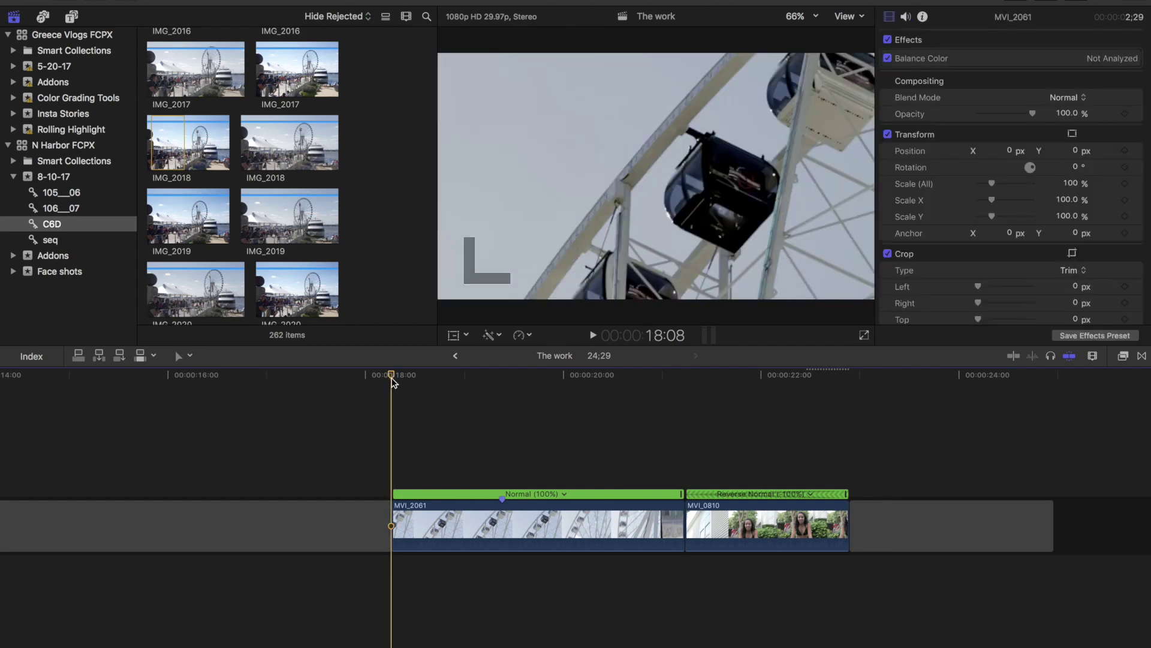
{"action": "left_click_drag", "start_coordinate": [391, 374], "coordinate": [666, 389]}
{"action": "left_click", "coordinate": [766, 377]}
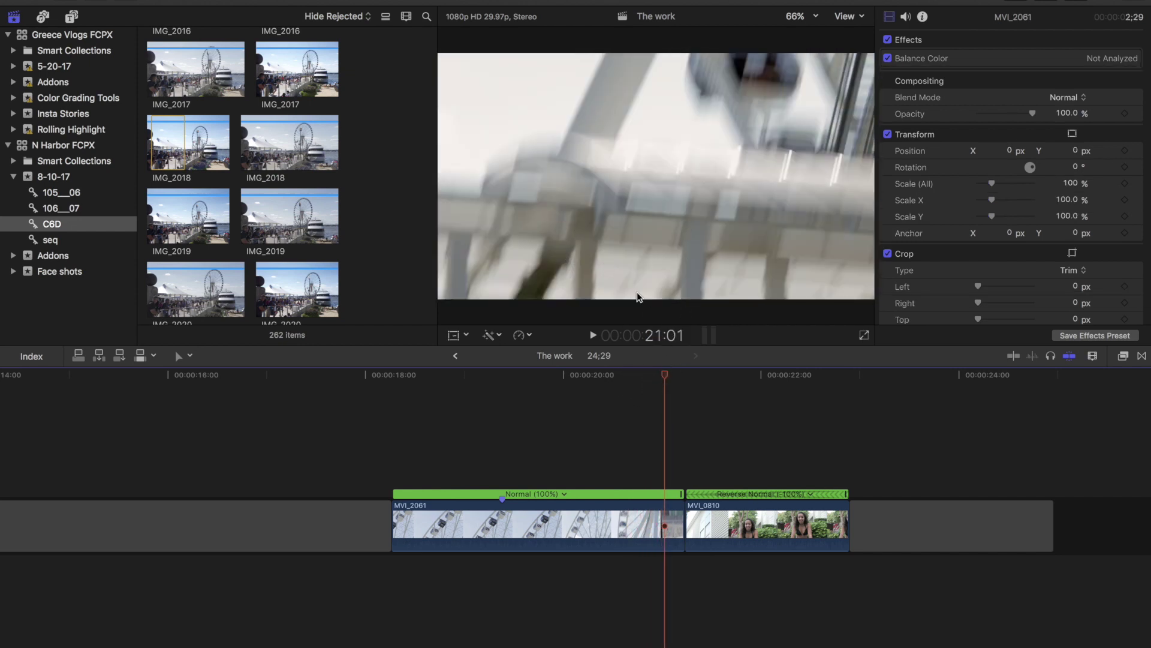
{"action": "left_click_drag", "start_coordinate": [683, 377], "coordinate": [697, 387]}
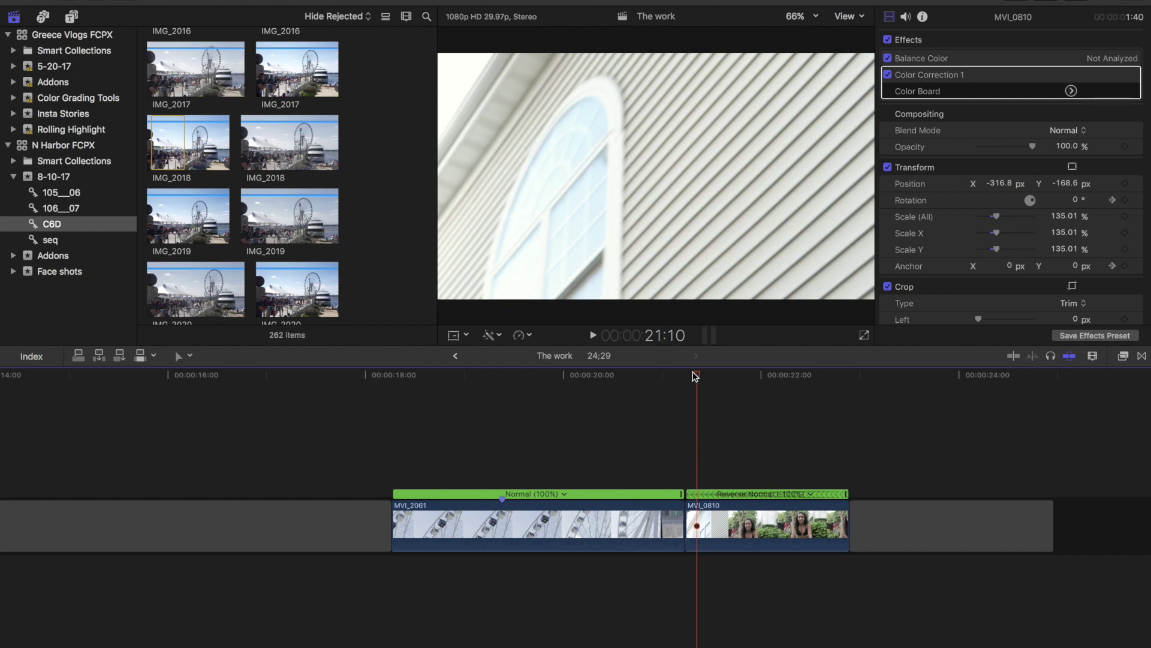
{"action": "left_click_drag", "start_coordinate": [697, 376], "coordinate": [627, 387]}
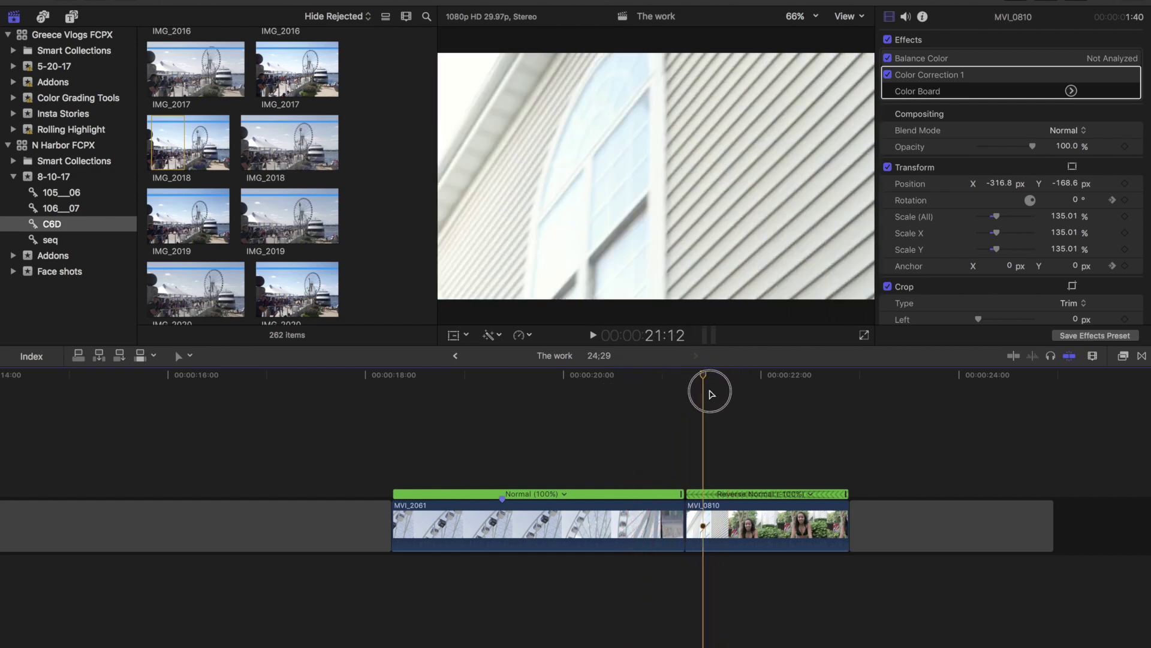
{"action": "left_click_drag", "start_coordinate": [711, 394], "coordinate": [725, 459]}
{"action": "key", "text": "super+minus"}
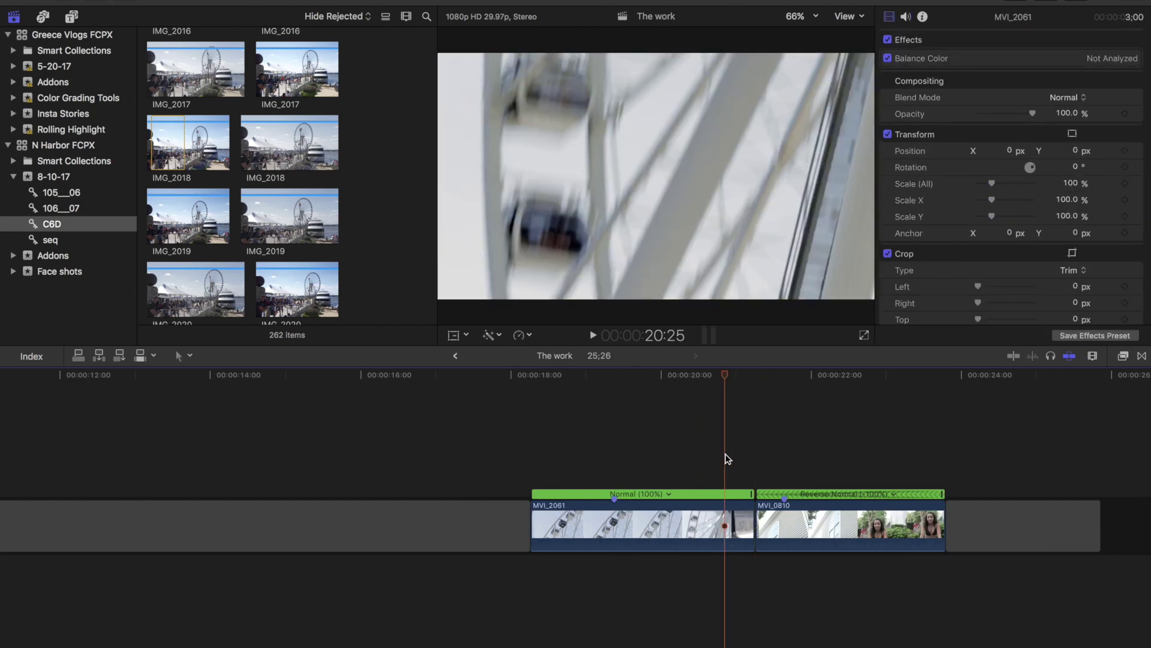
{"action": "key", "text": "super+equal"}
- Blade MVI_2061's speed at the playhead into two sections (Shift+B)
{"action": "left_click", "coordinate": [610, 518]}
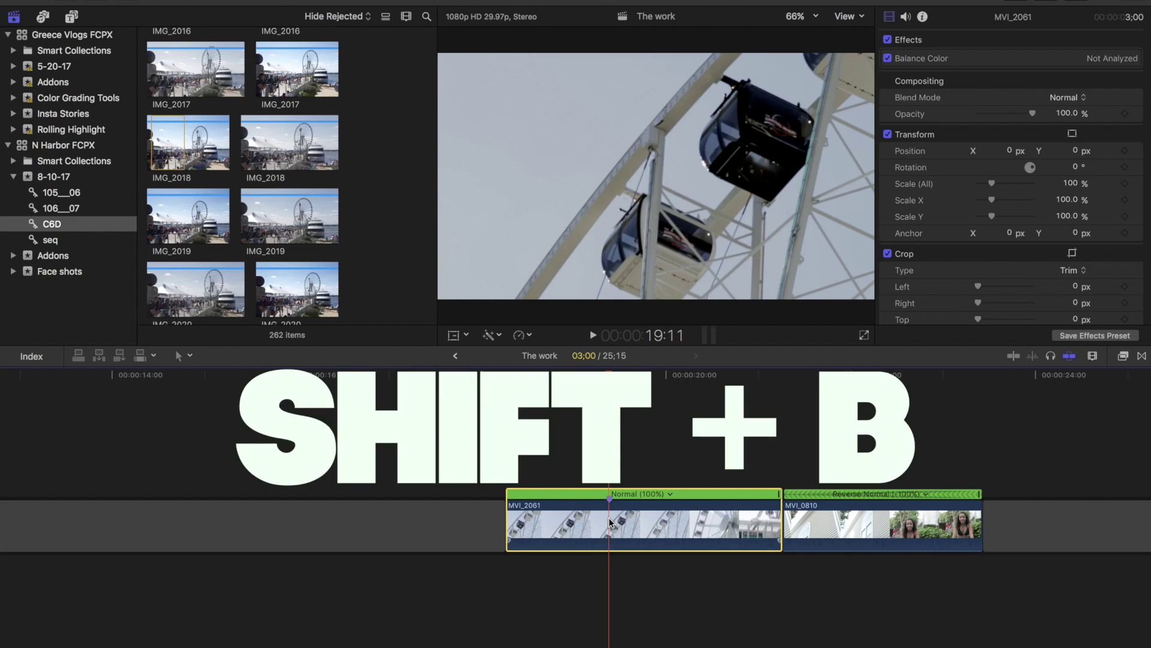
{"action": "key", "text": "shift+b"}
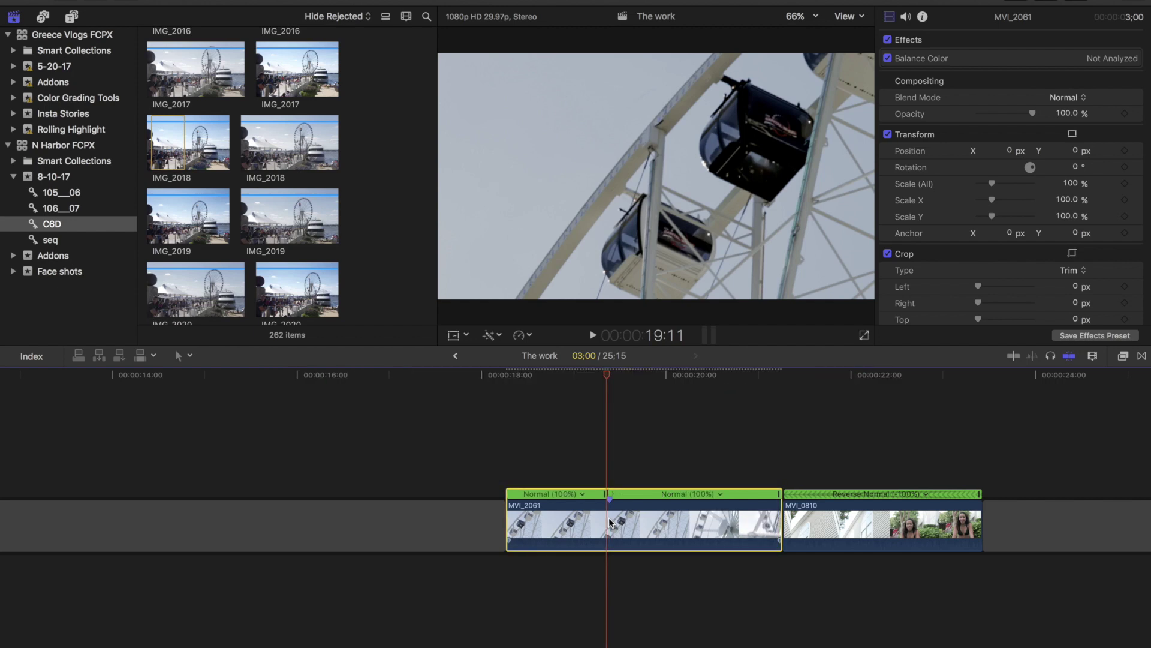
{"action": "left_click", "coordinate": [640, 475]}
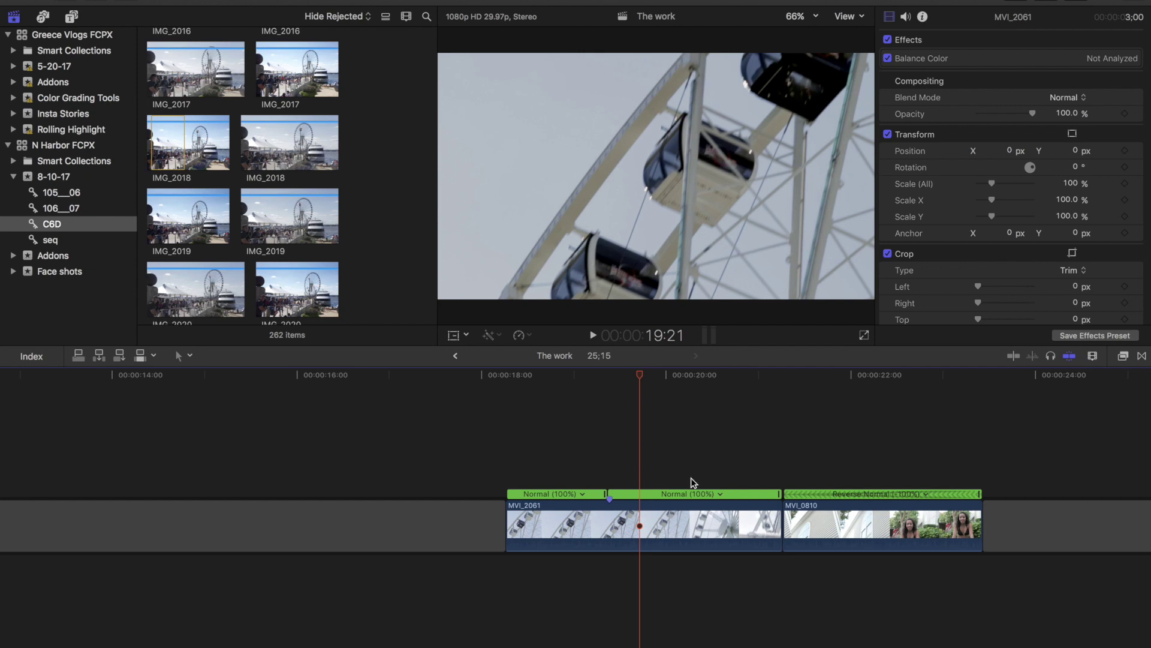
- Give the second MVI_2061 section a custom speed rate of 203%
{"action": "left_click", "coordinate": [721, 494]}
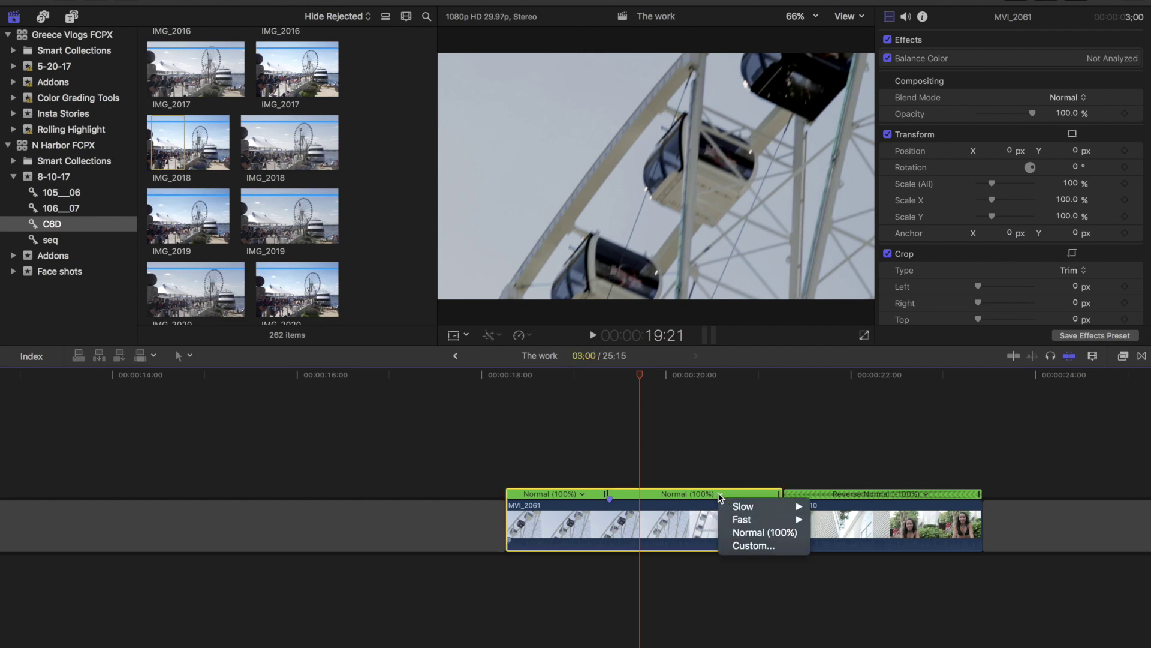
{"action": "mouse_move", "coordinate": [747, 509]}
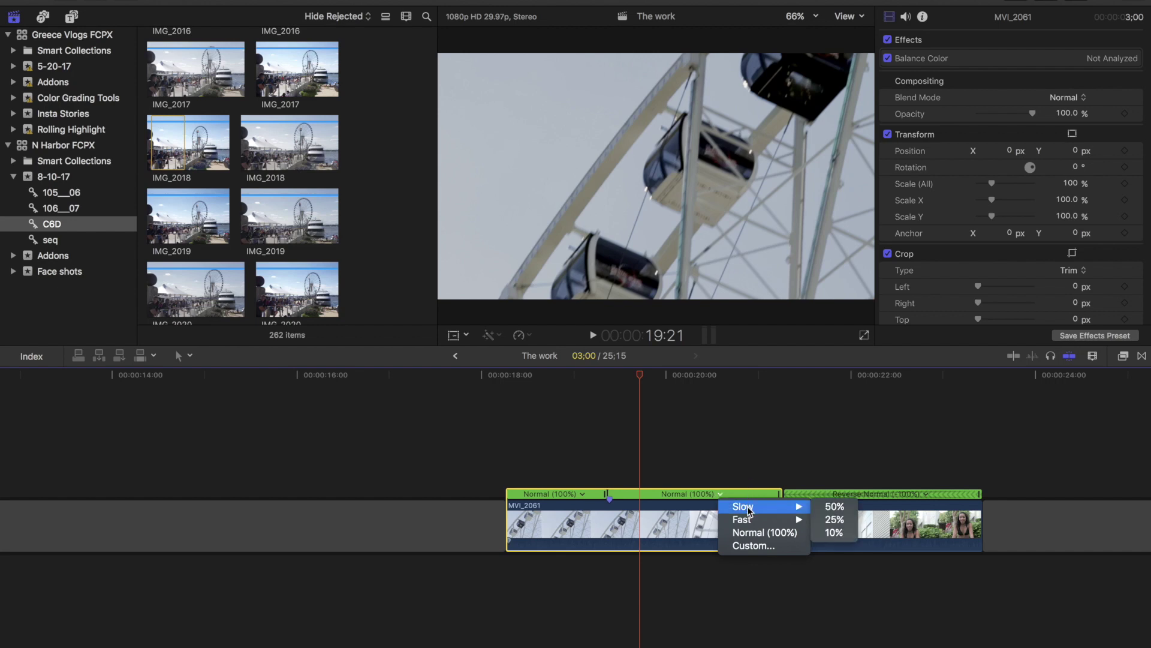
{"action": "left_click", "coordinate": [749, 546]}
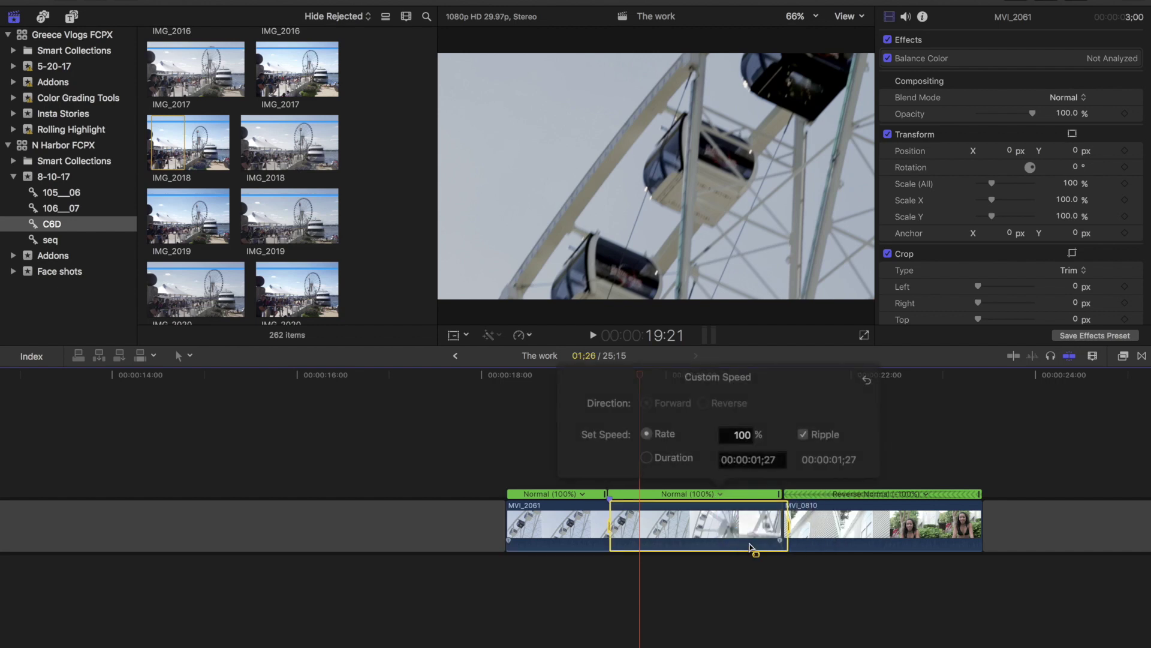
{"action": "left_click", "coordinate": [741, 445]}
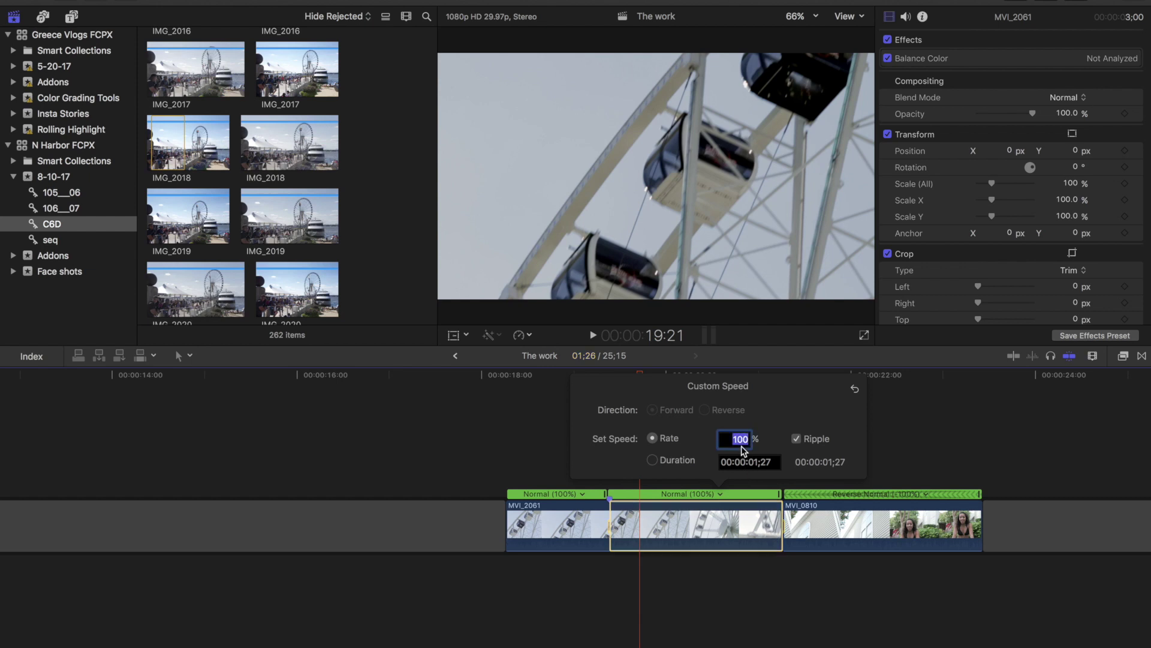
{"action": "type", "text": "203"}
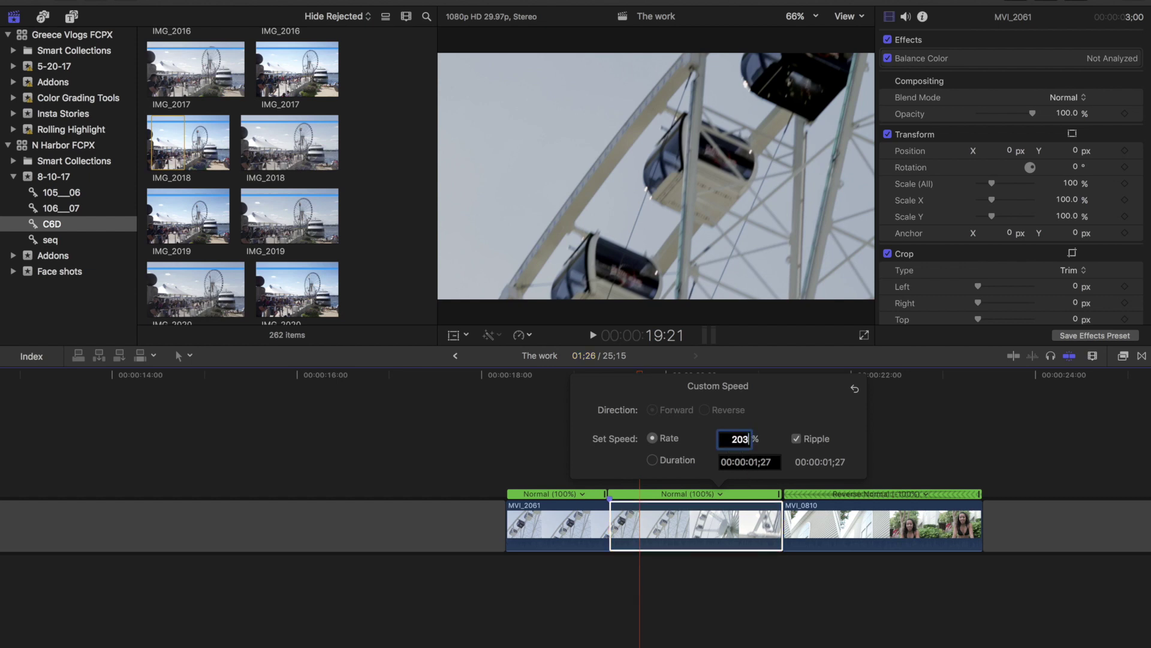
{"action": "key", "text": "Return"}
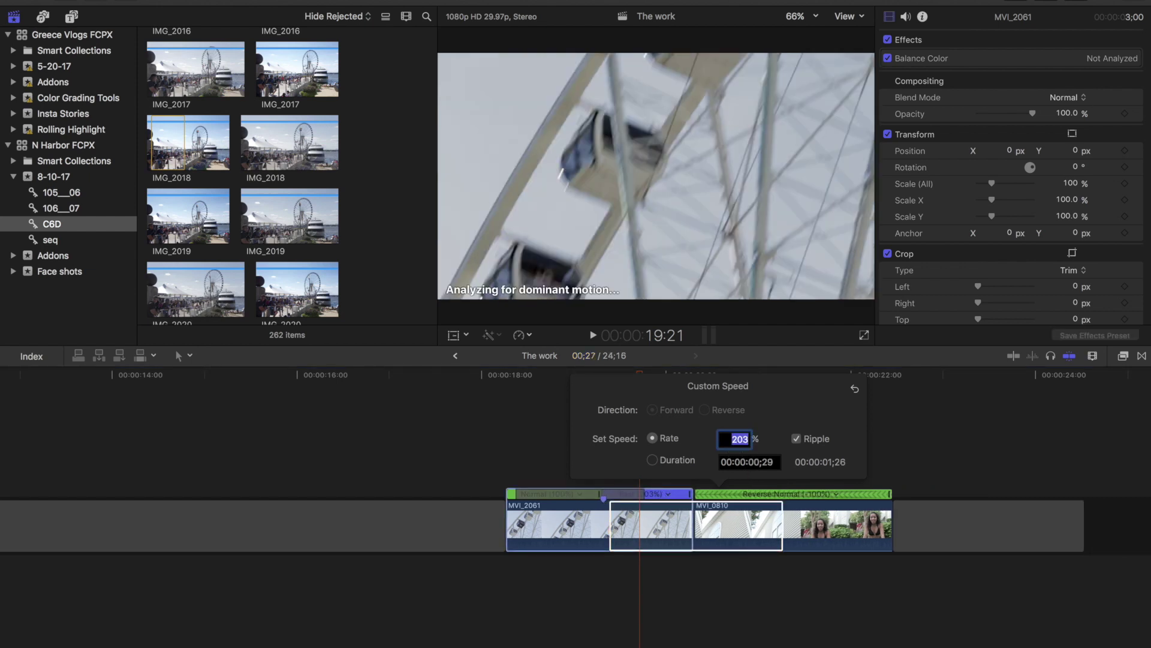
- Scrub into MVI_0810 to about 21:18 where the woman appears, and select the clip
{"action": "left_click", "coordinate": [772, 455]}
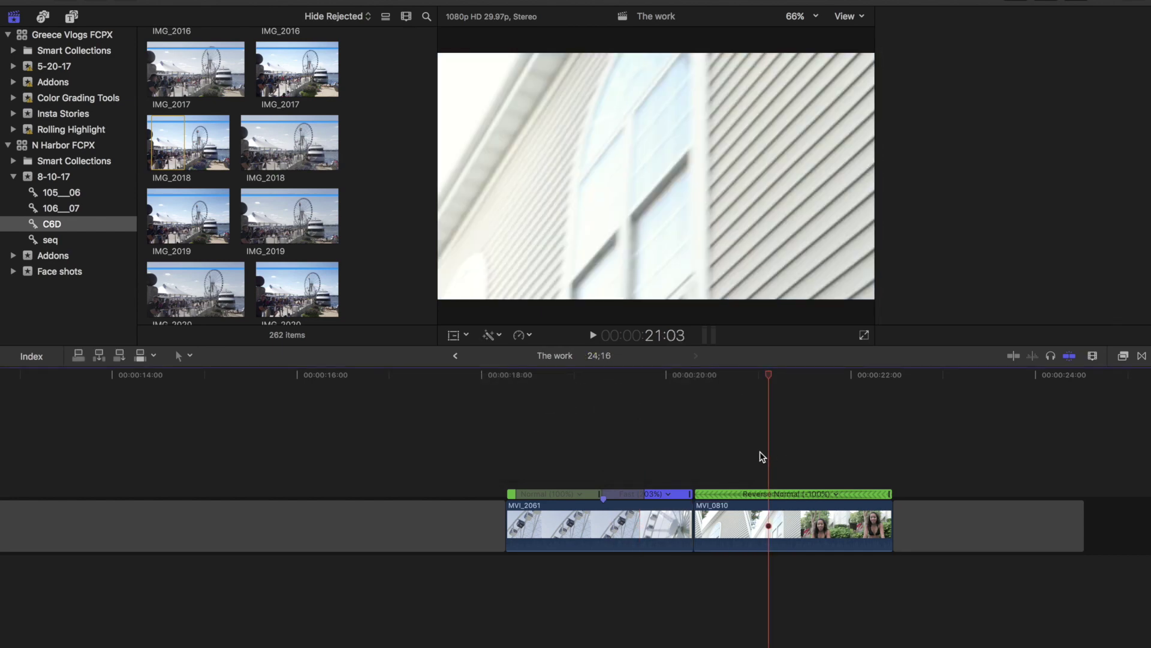
{"action": "left_click", "coordinate": [684, 376]}
{"action": "left_click", "coordinate": [694, 376]}
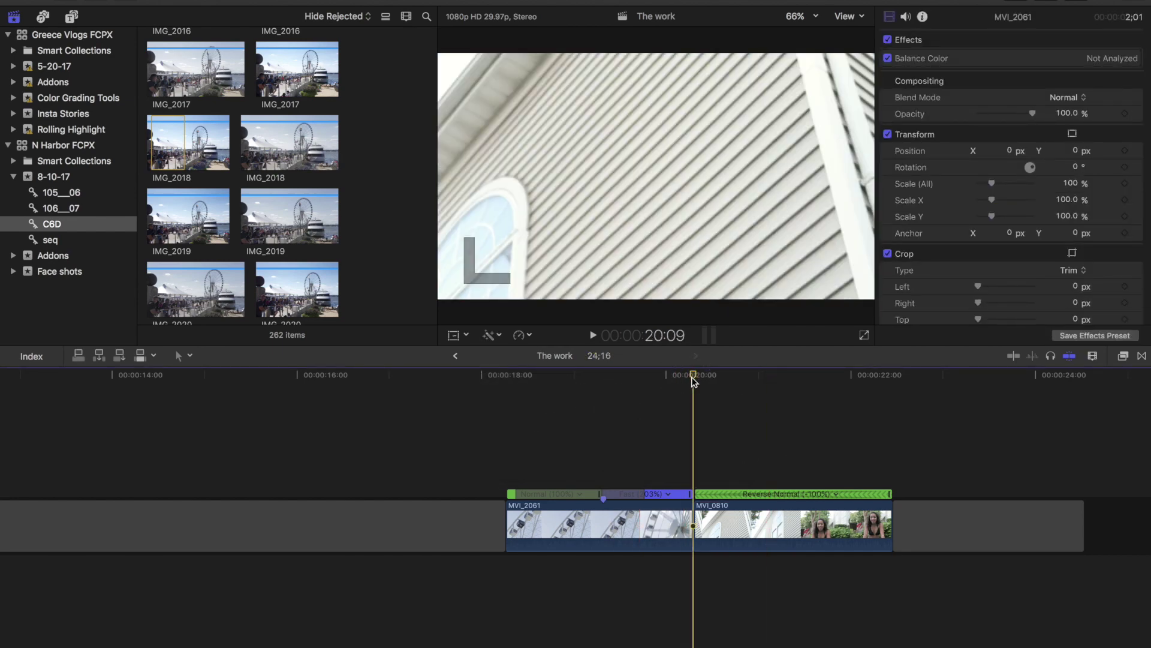
{"action": "left_click_drag", "start_coordinate": [695, 376], "coordinate": [814, 394]}
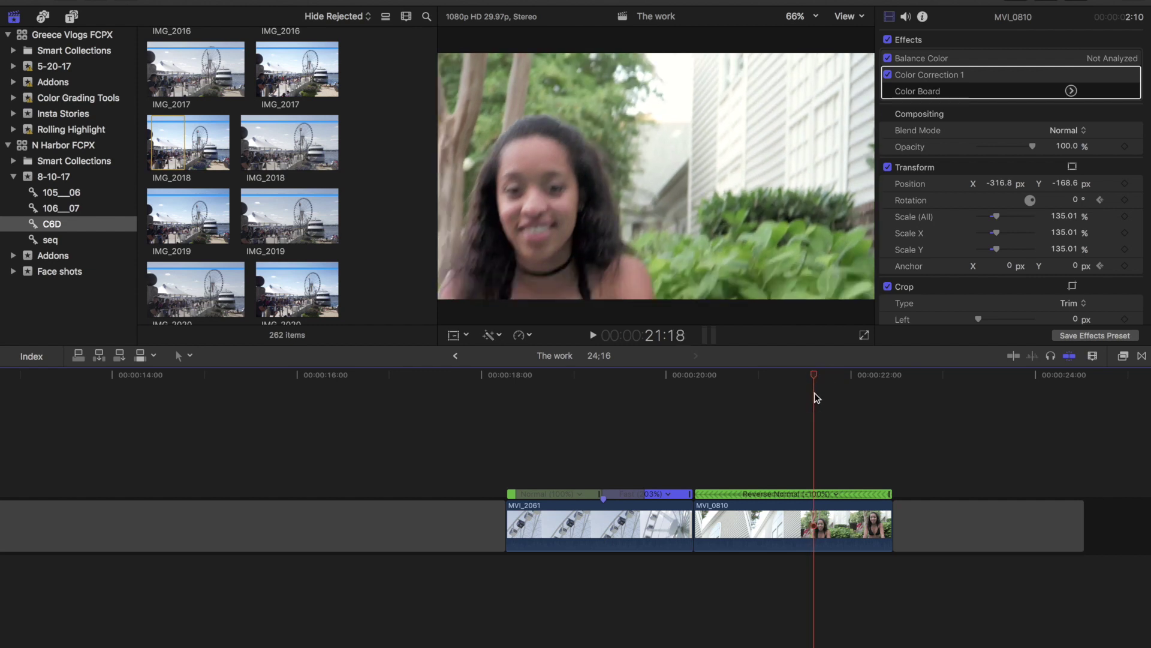
{"action": "left_click", "coordinate": [815, 511]}
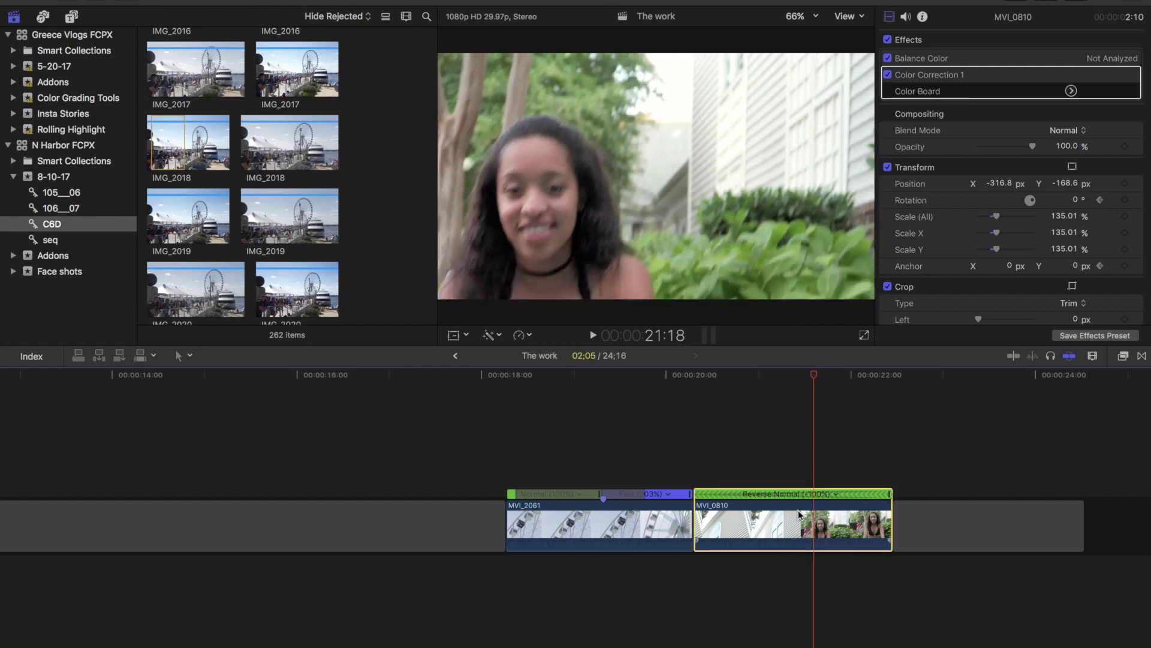
- Blade MVI_0810's speed at the playhead and set the first section to custom 300%
{"action": "left_click", "coordinate": [801, 495]}
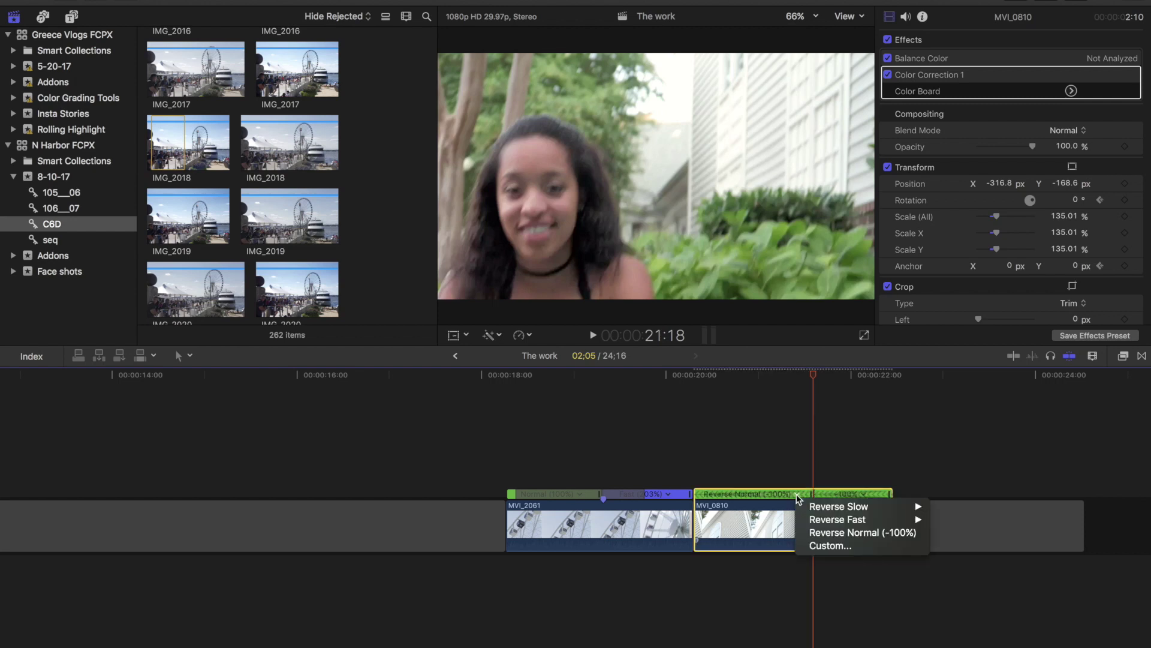
{"action": "key", "text": "shift+b"}
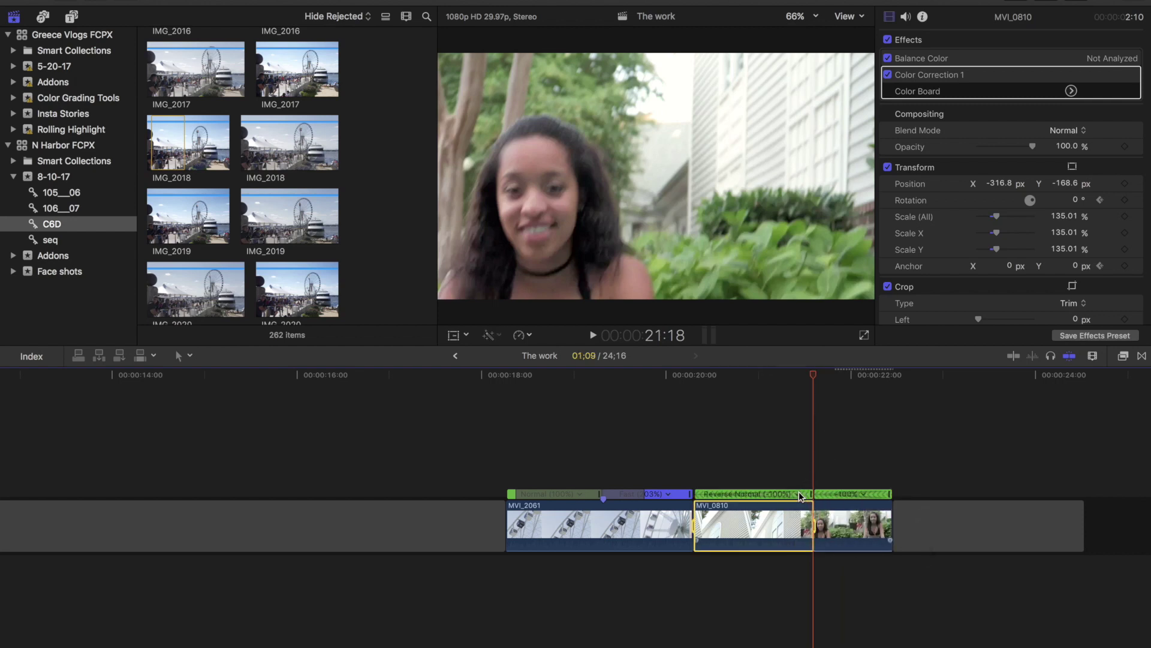
{"action": "left_click", "coordinate": [798, 494]}
{"action": "left_click", "coordinate": [805, 544]}
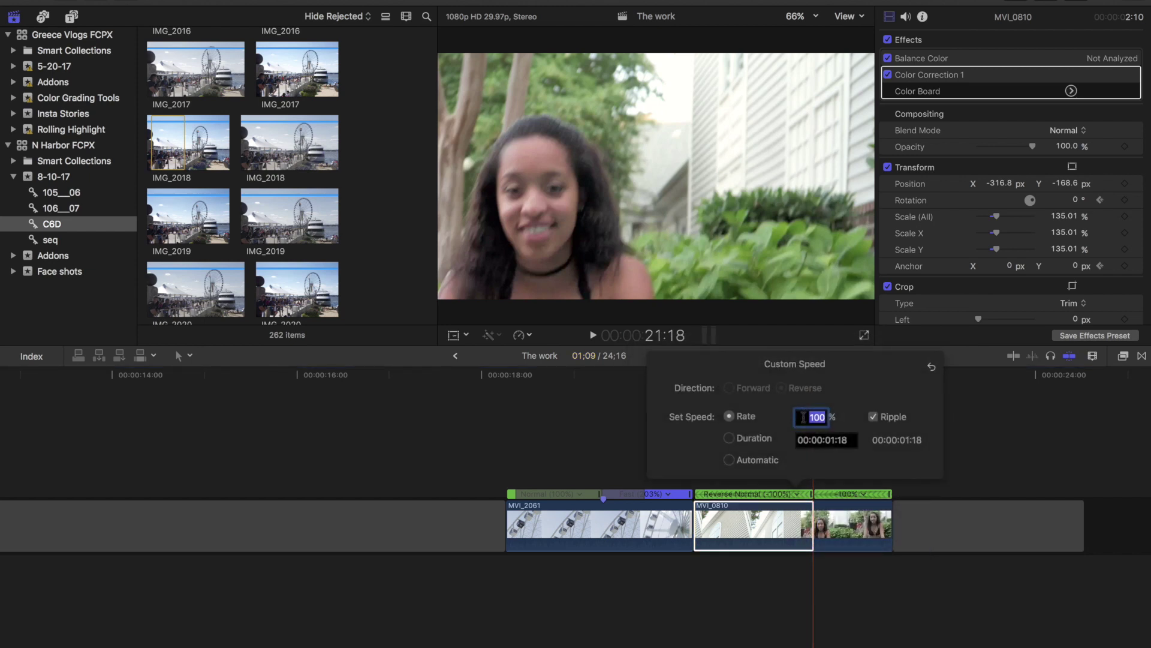
{"action": "type", "text": "300"}
{"action": "key", "text": "Return"}
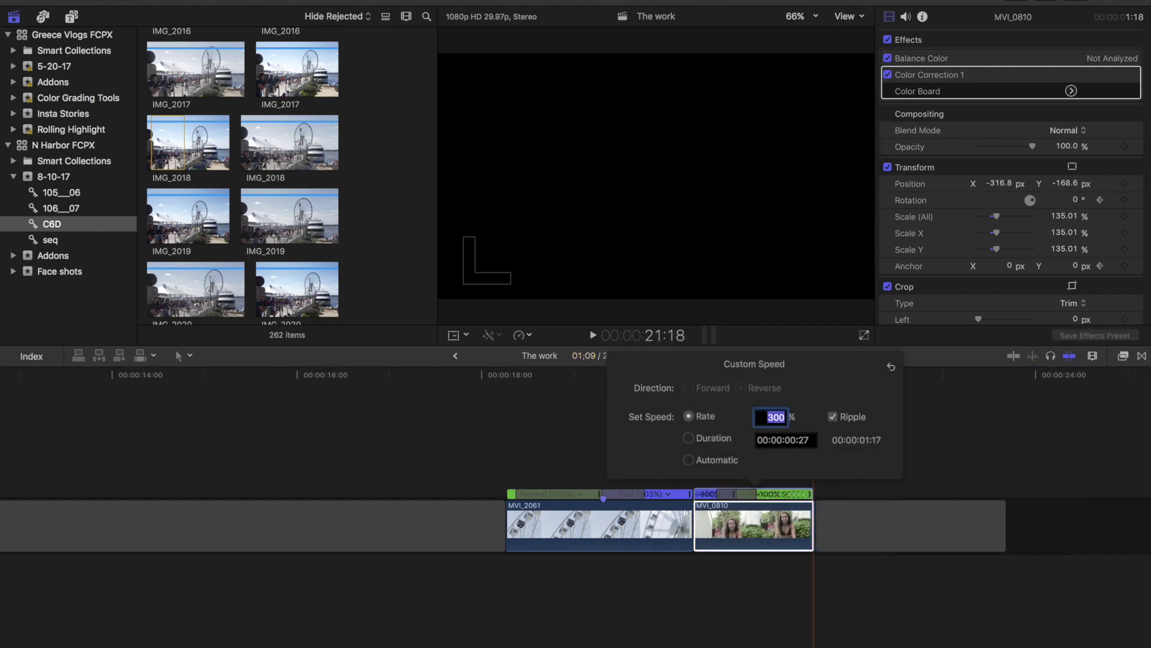
{"action": "left_click", "coordinate": [817, 481]}
- Set the remaining MVI_0810 section to Reverse Slow -50%
{"action": "left_click", "coordinate": [761, 468]}
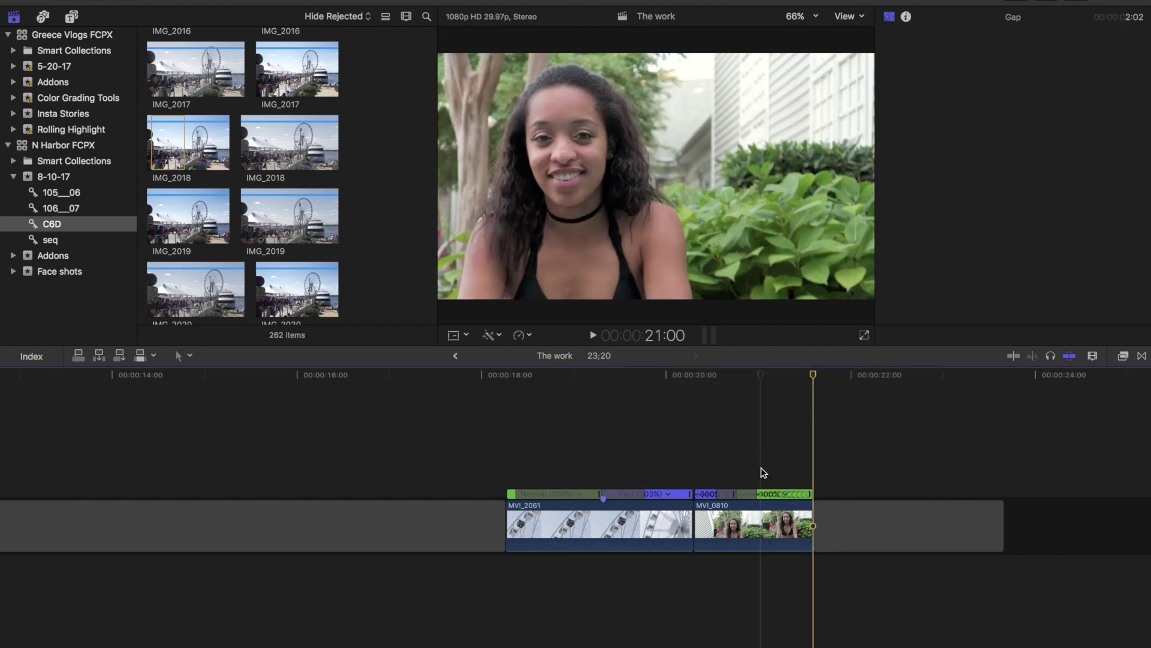
{"action": "left_click", "coordinate": [786, 493]}
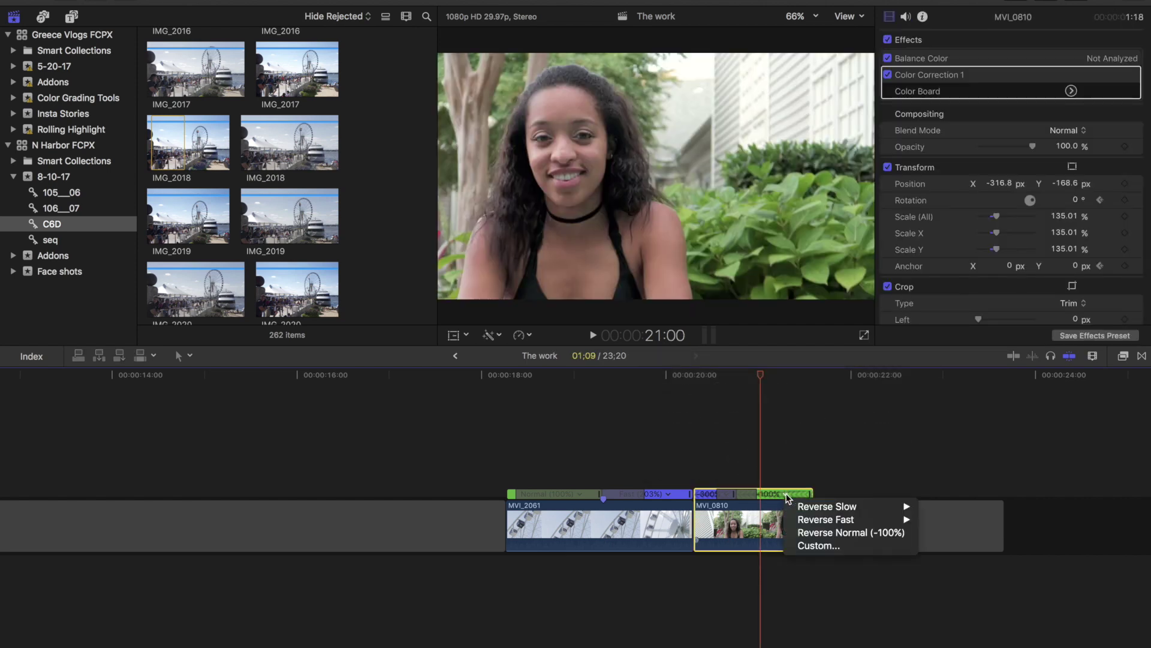
{"action": "mouse_move", "coordinate": [805, 509]}
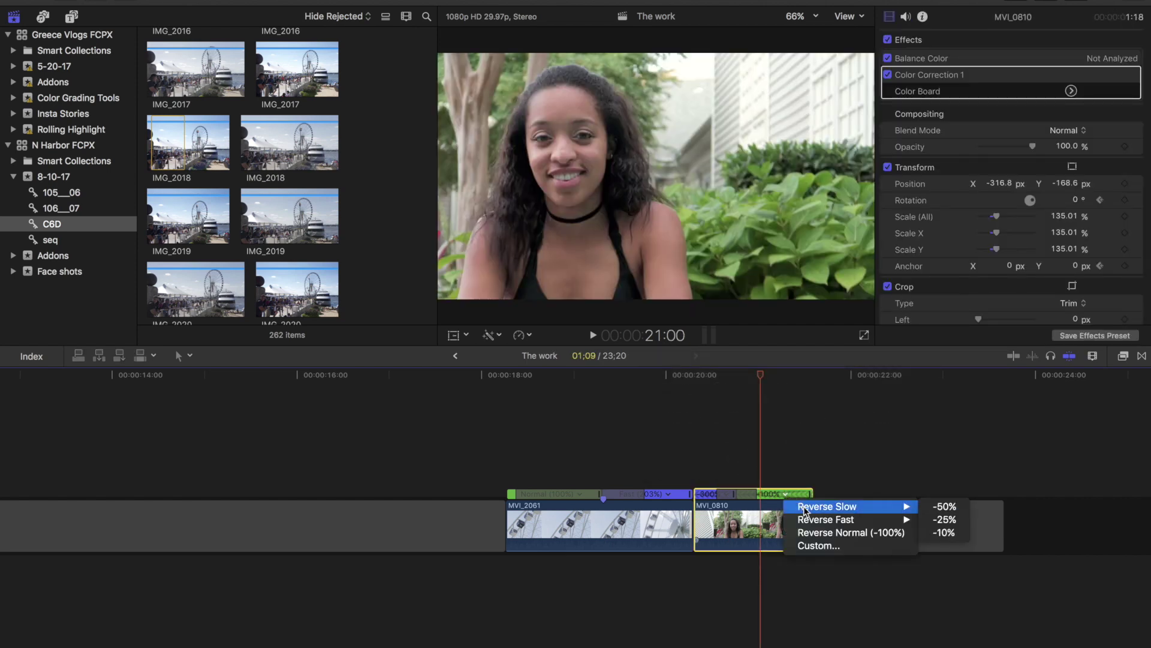
{"action": "left_click", "coordinate": [937, 508]}
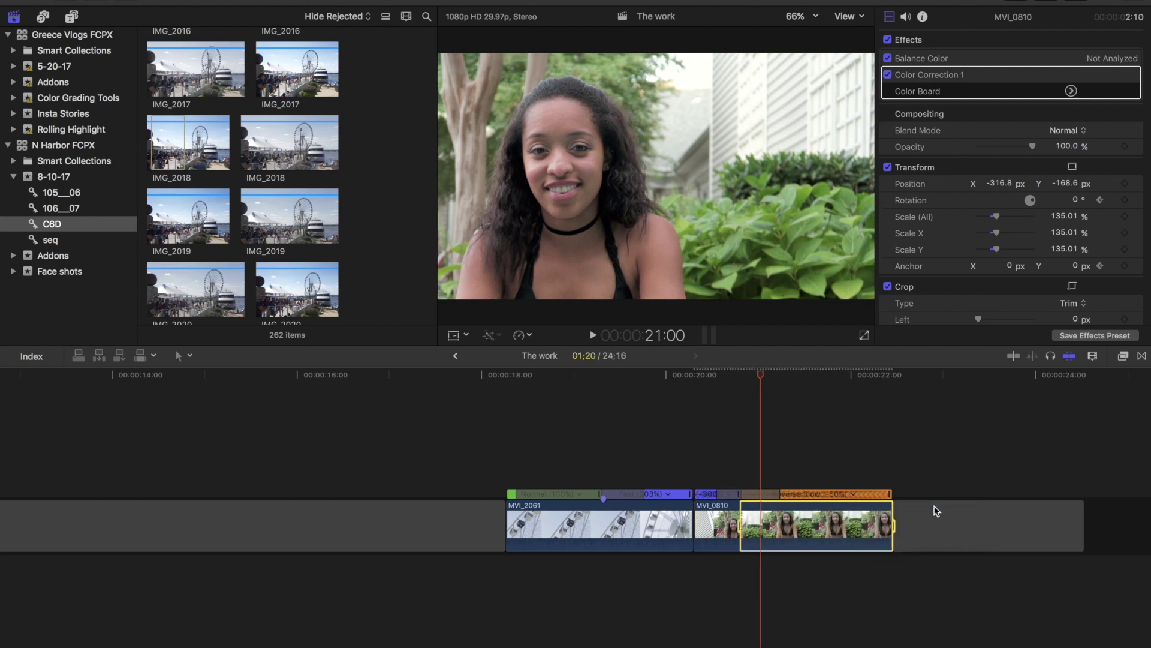
- Zoom in and play back the speed-ramped transition, then bring up the sound effects library
{"action": "key", "text": "super+equal"}
{"action": "left_click", "coordinate": [308, 455]}
{"action": "key", "text": "space"}
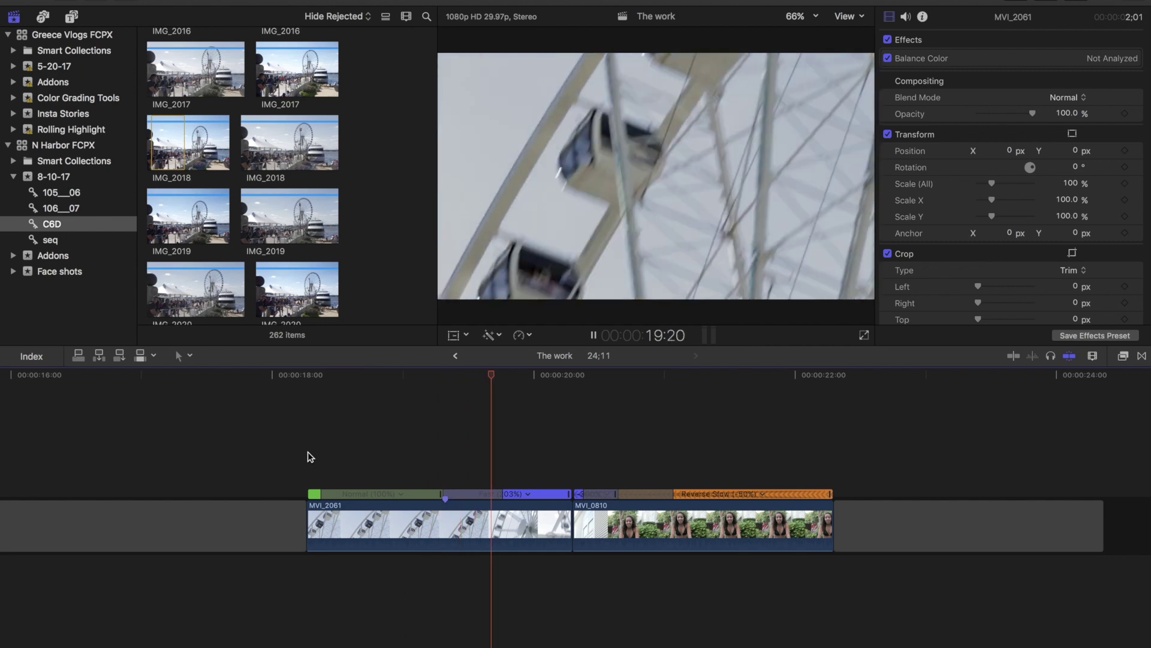
{"action": "left_click", "coordinate": [308, 457]}
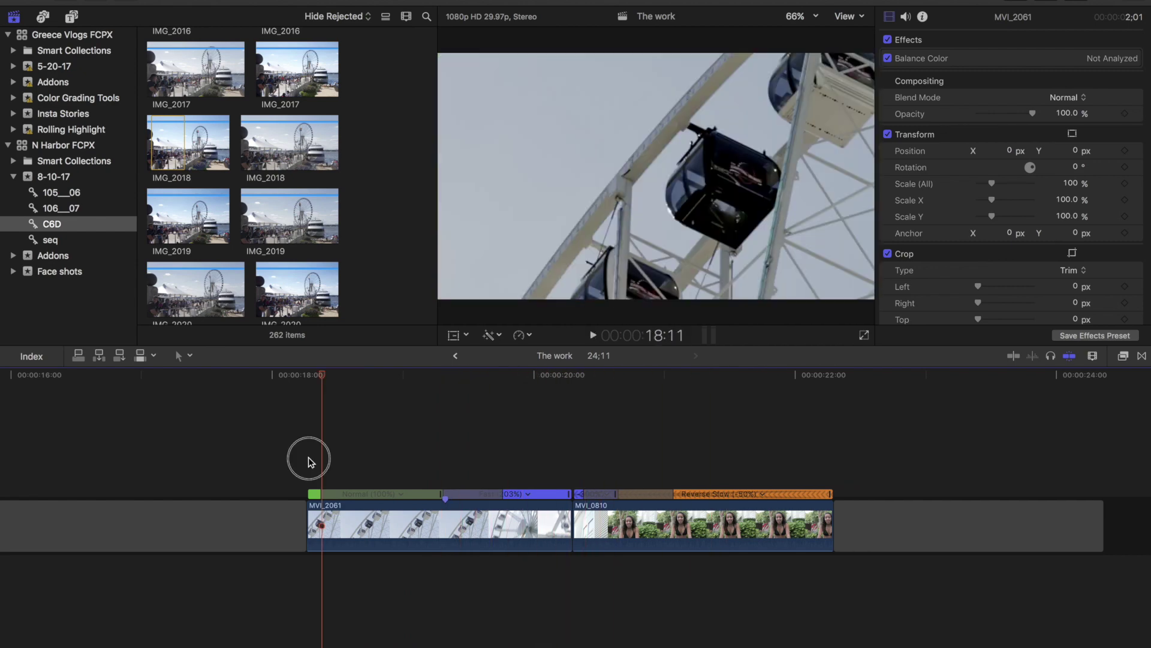
{"action": "key", "text": "space"}
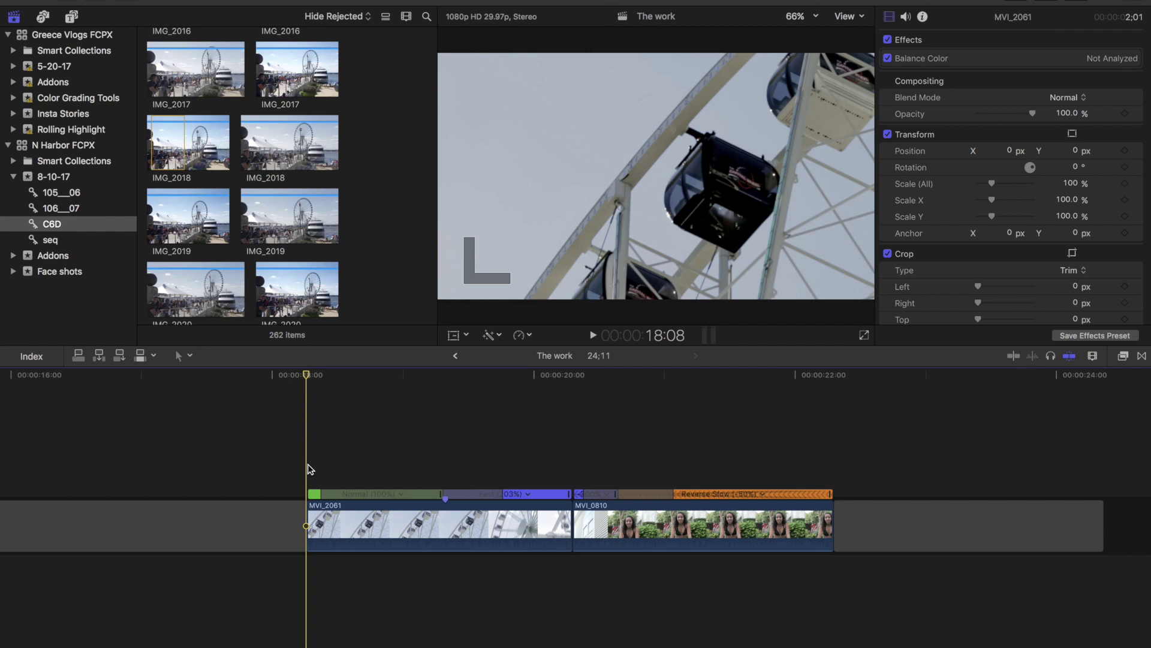
{"action": "left_click", "coordinate": [43, 17]}
{"action": "left_click", "coordinate": [347, 37]}
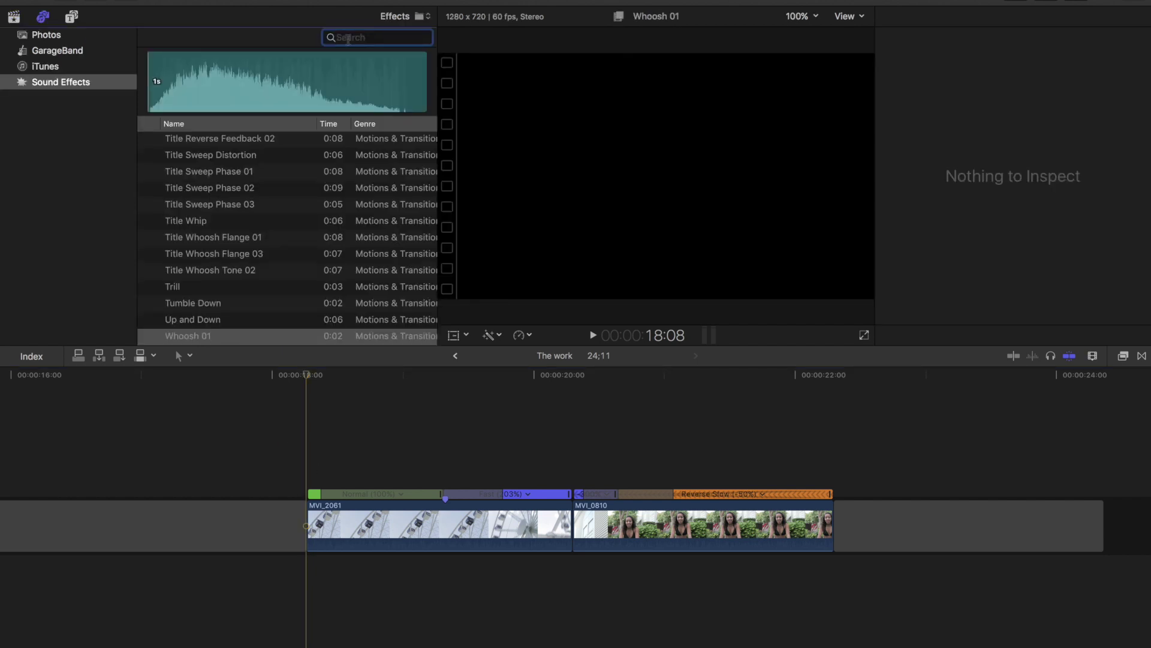
- Search sound effects for 'whoo' and drag Whoosh 01 beneath the cut between the clips
{"action": "type", "text": "w"}
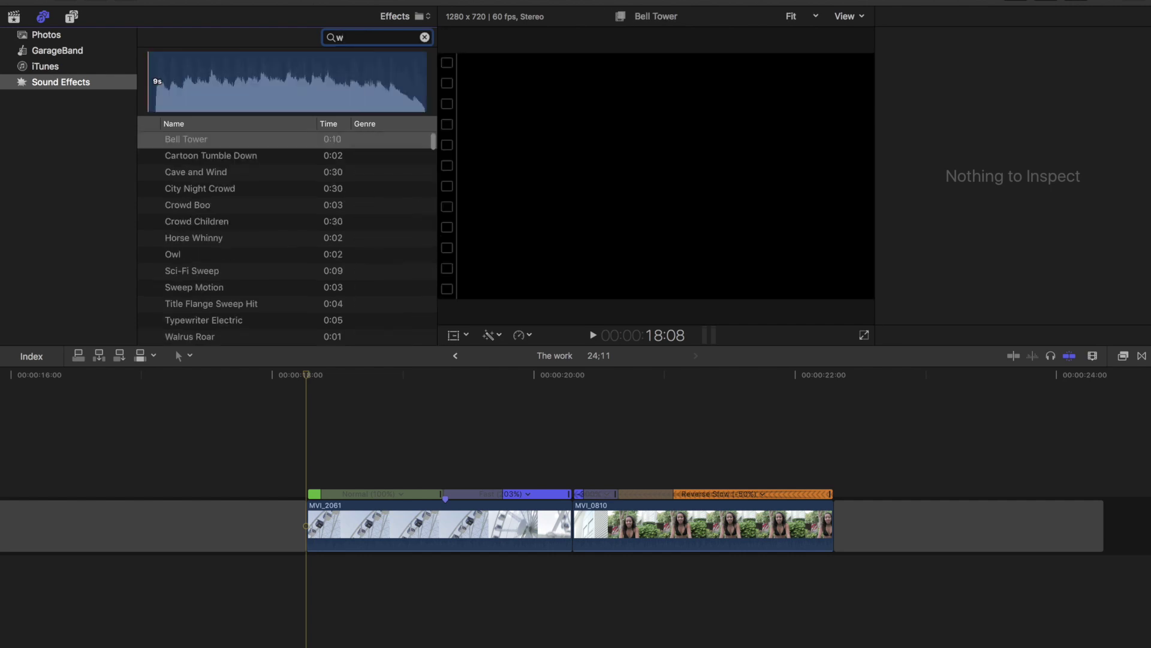
{"action": "type", "text": "hoo"}
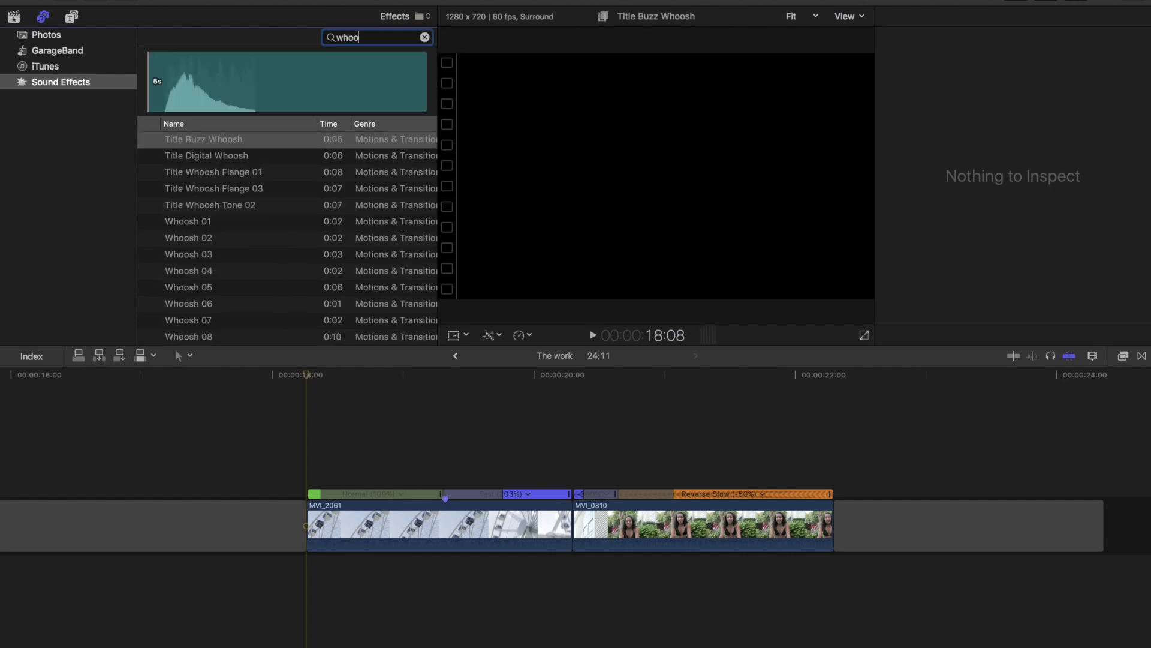
{"action": "left_click", "coordinate": [210, 226]}
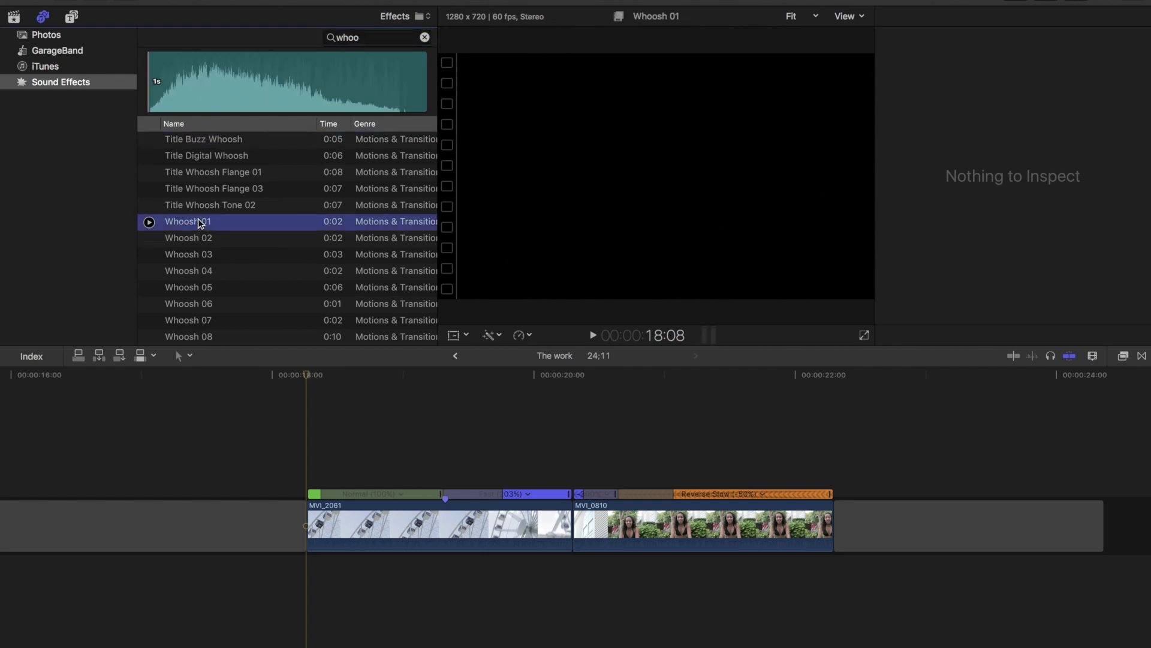
{"action": "left_click_drag", "start_coordinate": [200, 223], "coordinate": [572, 568]}
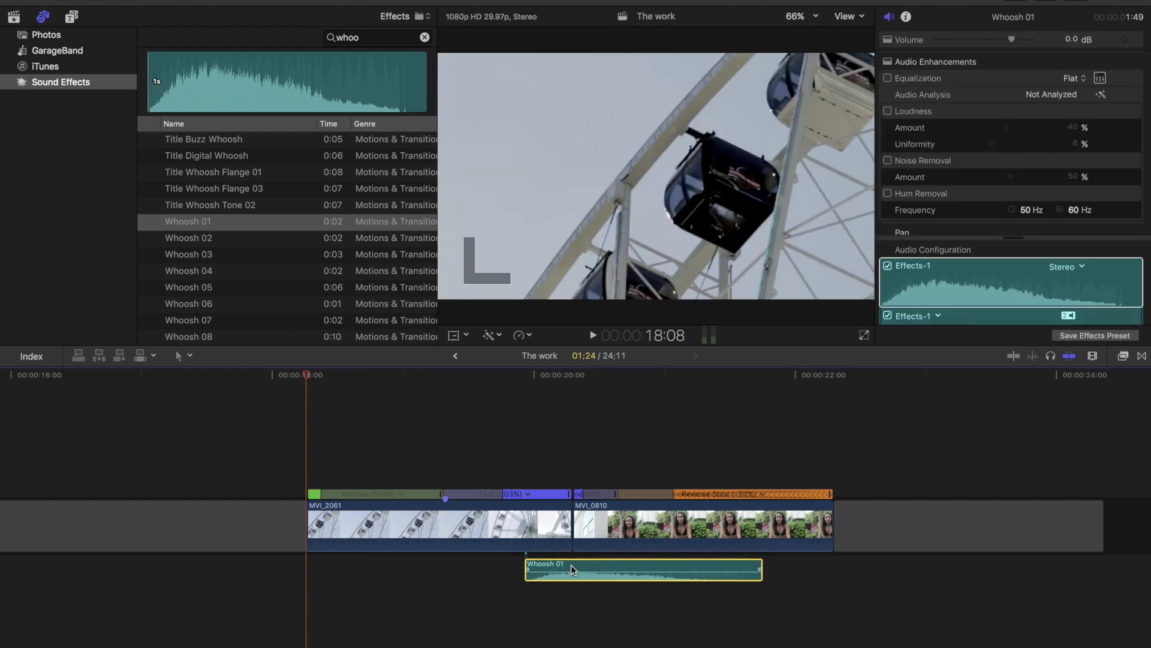
- Deselect Whoosh 01 and play back the transition with its sound
{"action": "left_click", "coordinate": [306, 586]}
{"action": "key", "text": "space"}
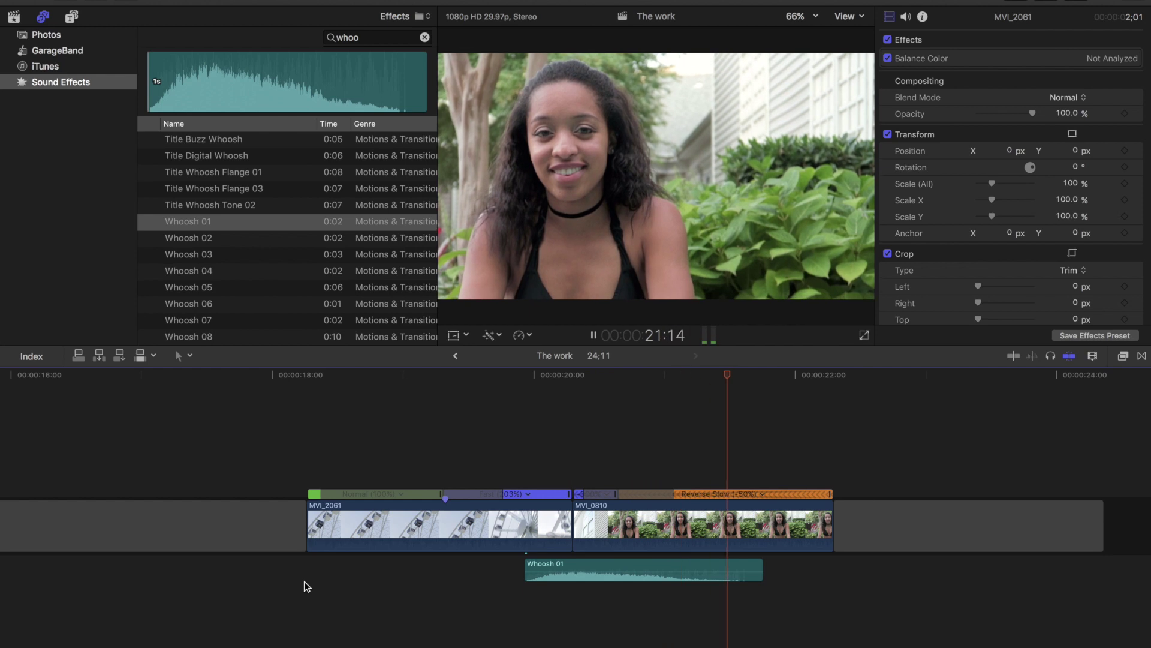
{"action": "key", "text": "space"}
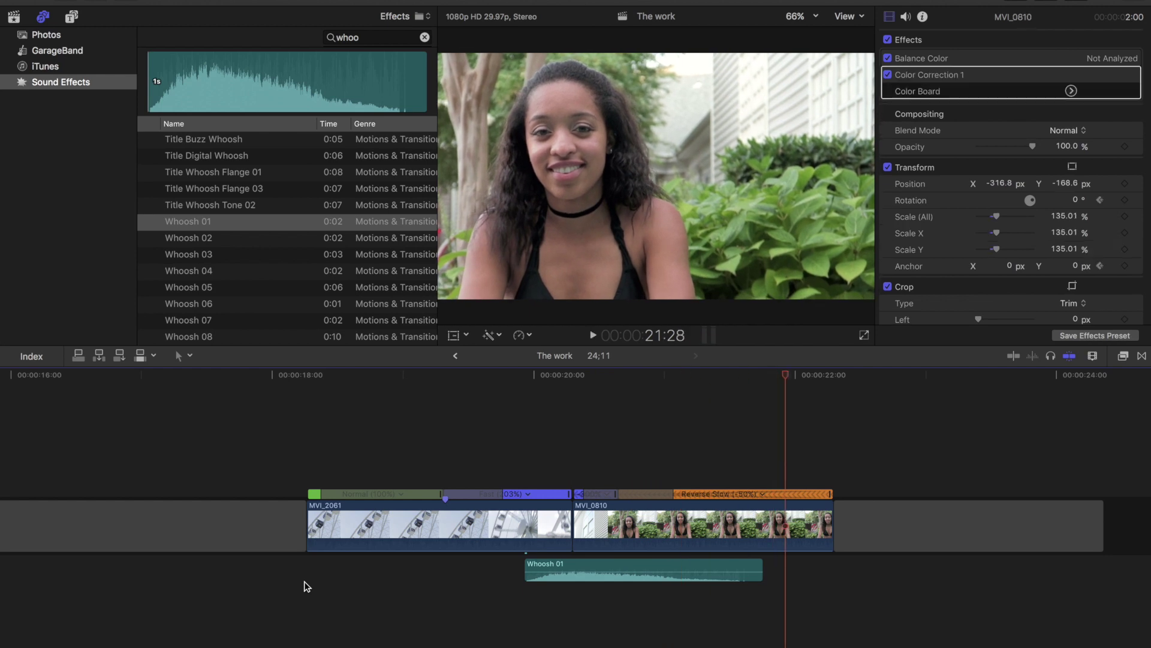